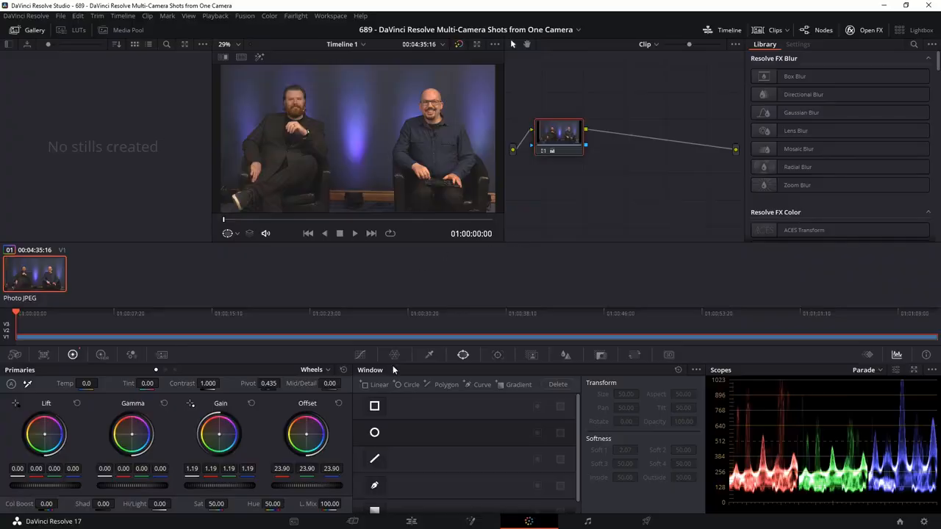
# Step: Add a parallel node and place a circle window over the bearded man's face
pyautogui.hotkey('alt', 'p')
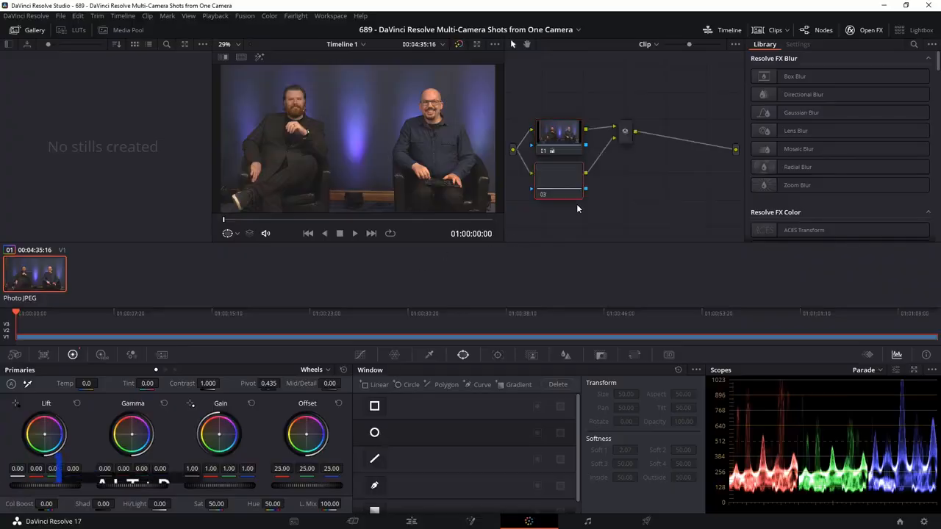
pyautogui.click(374, 433)
pyautogui.moveTo(353, 126); pyautogui.dragTo(298, 109)
pyautogui.moveTo(346, 157); pyautogui.dragTo(294, 105)
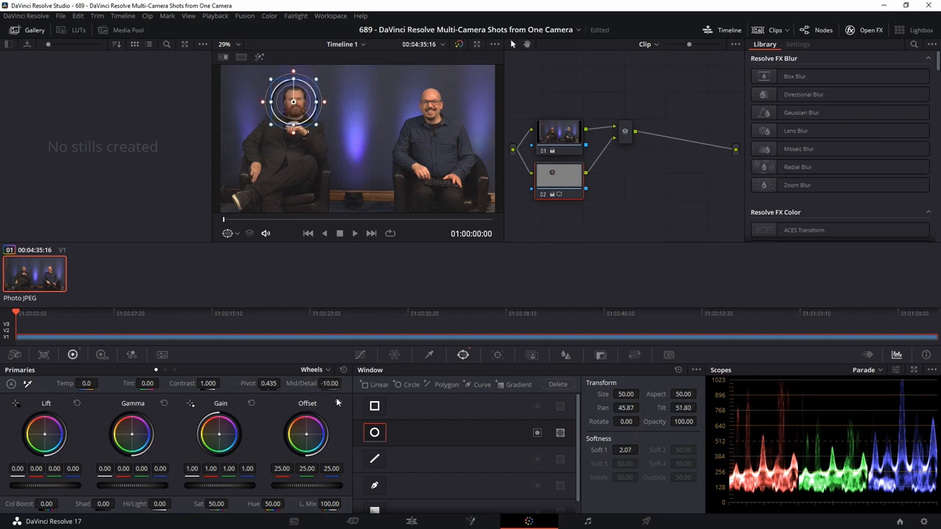
# Step: Centre the circle window on the bearded man's face and lower the node's Mid/Detail to -86.50
pyautogui.hotkey('ctrl', 'z')
pyautogui.scroll(5, 288, 115)
pyautogui.moveTo(284, 110); pyautogui.dragTo(354, 154)
pyautogui.scroll(6, 355, 154)
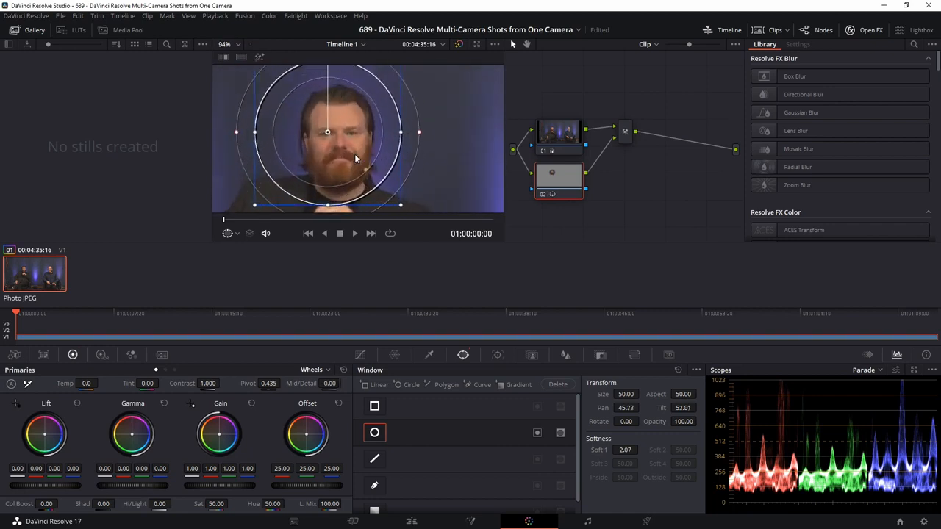
pyautogui.moveTo(315, 132); pyautogui.dragTo(325, 143)
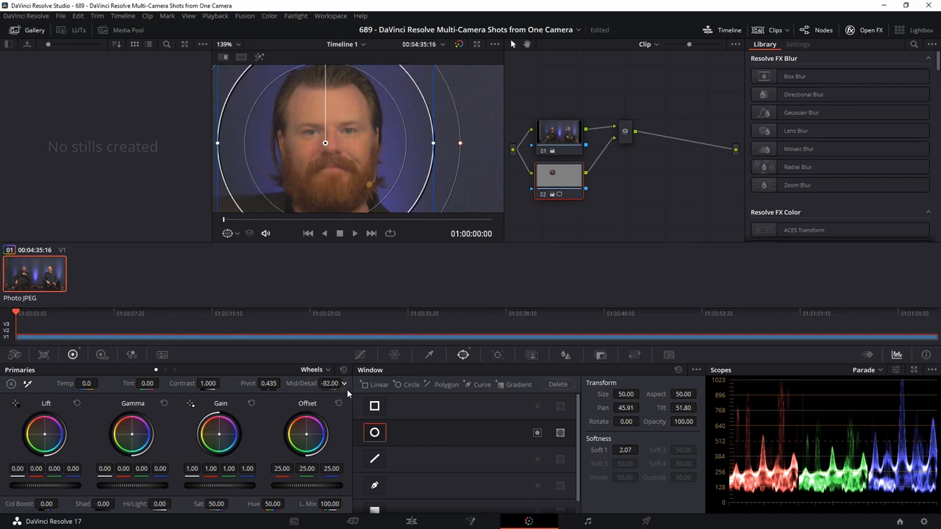
# Step: Narrow the bearded man's window into an upright oval, size about 39.5 and aspect about 35.4, centred on his face
pyautogui.scroll(-4, 355, 162)
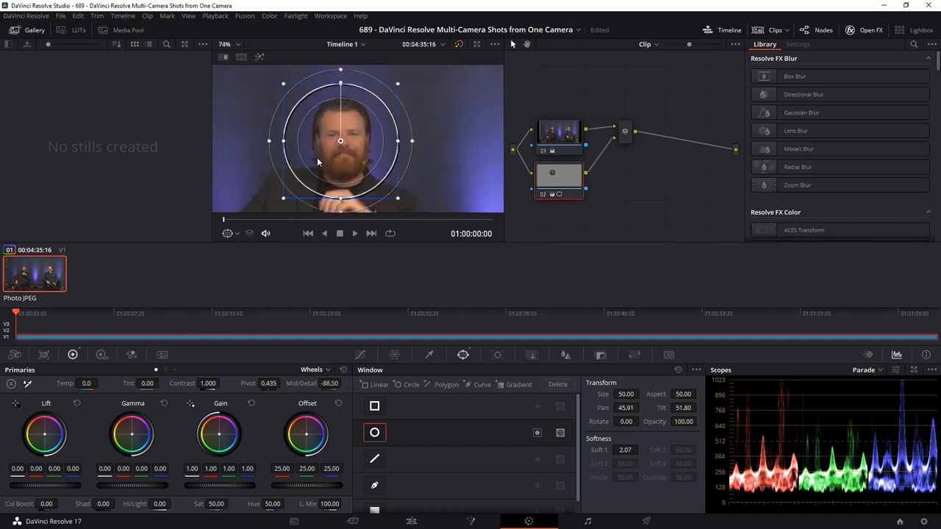
pyautogui.moveTo(288, 146); pyautogui.dragTo(301, 148)
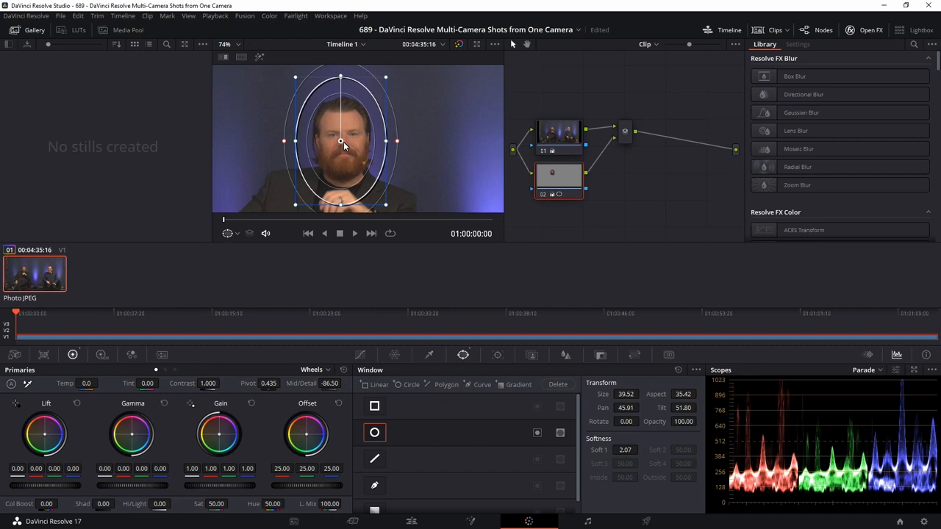
pyautogui.moveTo(343, 141); pyautogui.dragTo(341, 141)
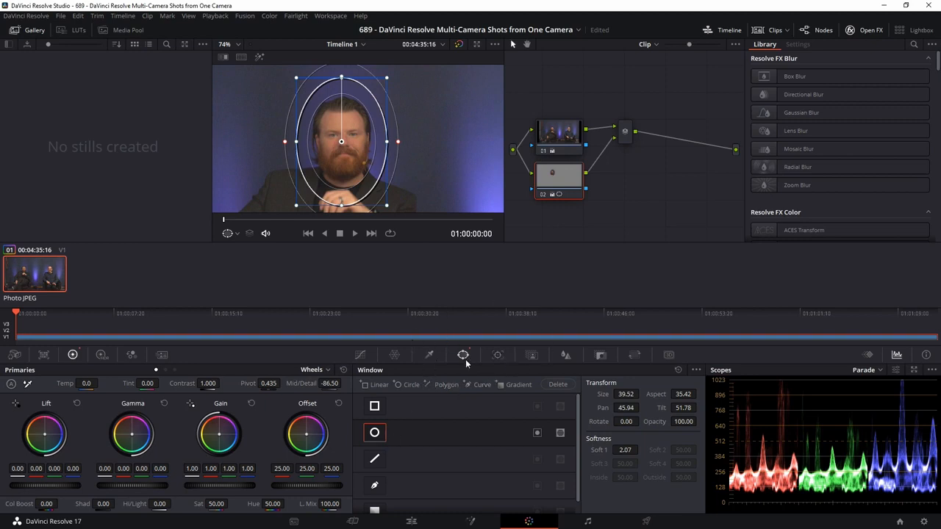
# Step: Track the bearded man's window forward through the clip with only Pan and Tilt enabled, and return to the clip's start
pyautogui.click(500, 356)
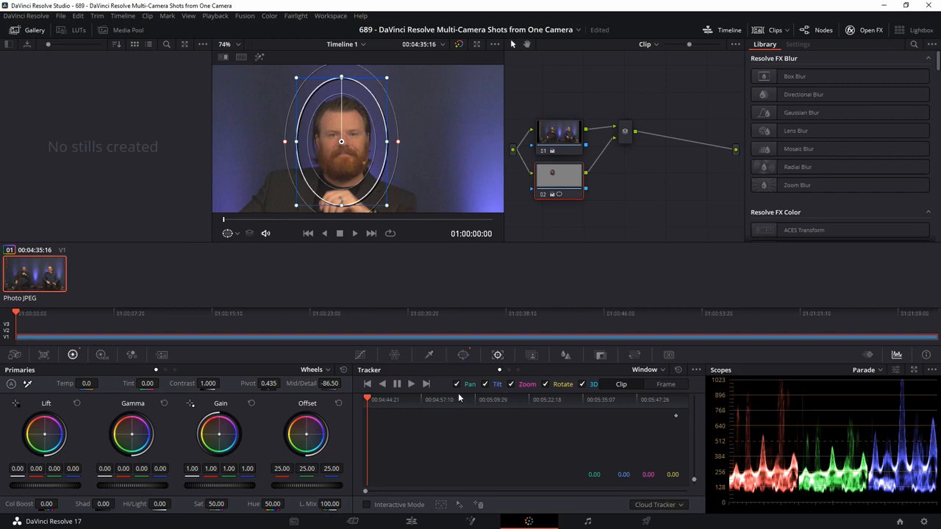
pyautogui.click(512, 385)
pyautogui.click(551, 384)
pyautogui.click(411, 385)
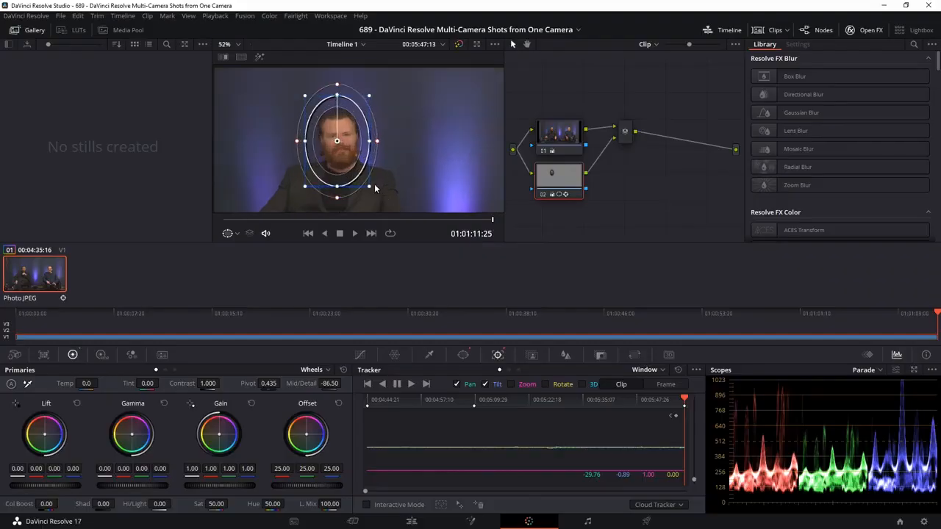
pyautogui.scroll(-5, 397, 180)
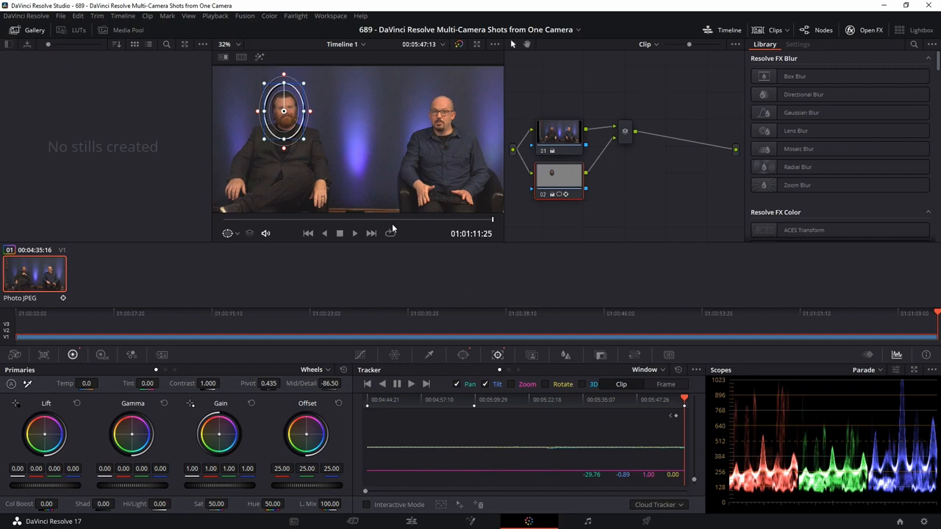
pyautogui.moveTo(397, 218); pyautogui.dragTo(195, 222)
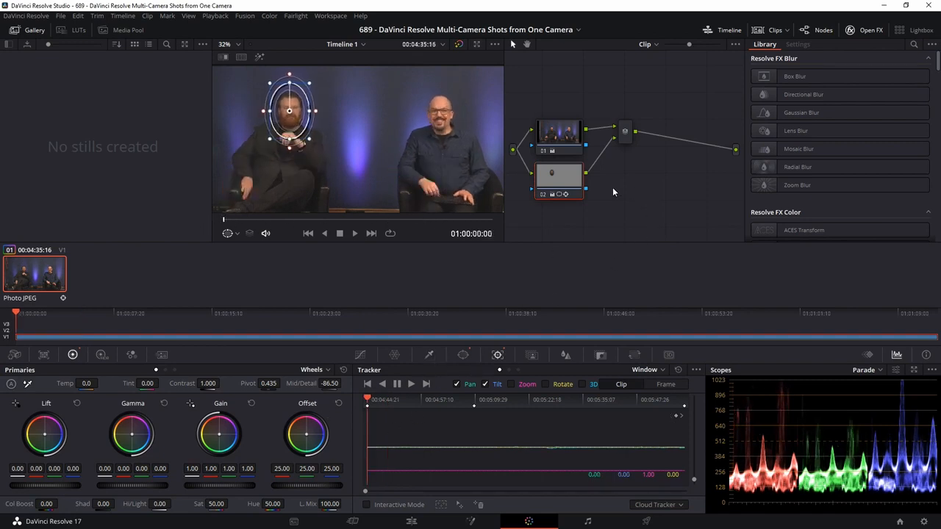
# Step: Add a third node to the layer mixer and place a circle window over the face of the man with glasses
pyautogui.hotkey('alt', 'l')
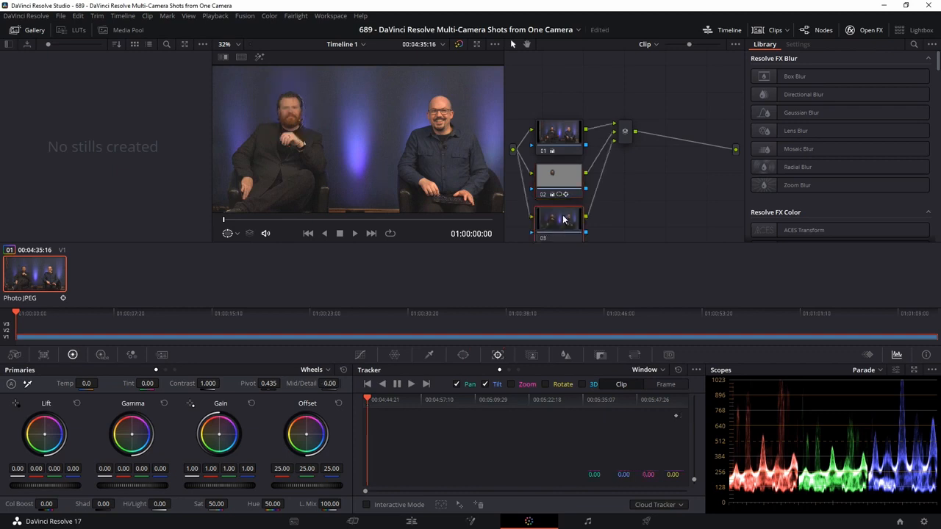
pyautogui.click(463, 356)
pyautogui.click(374, 433)
pyautogui.moveTo(354, 144); pyautogui.dragTo(405, 125)
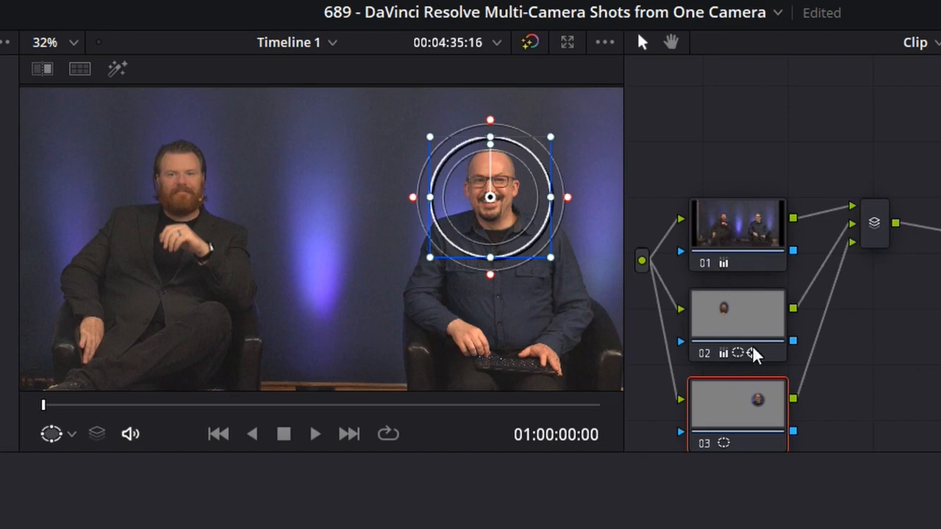
# Step: Reshape the third node's window into an oval, size about 30.8 and aspect about 35.9, fitted around the face with glasses
pyautogui.moveTo(430, 198); pyautogui.dragTo(450, 198)
pyautogui.moveTo(492, 256); pyautogui.dragTo(492, 249)
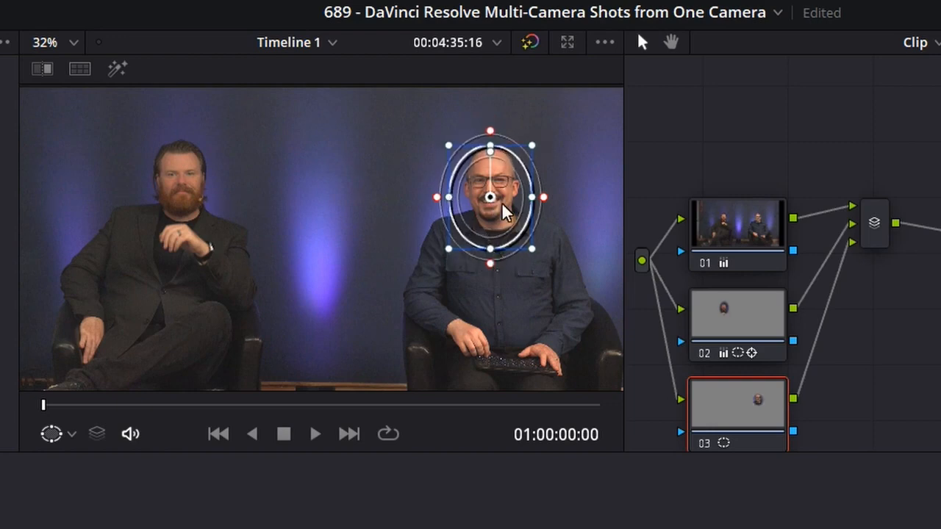
pyautogui.moveTo(493, 201); pyautogui.dragTo(491, 191)
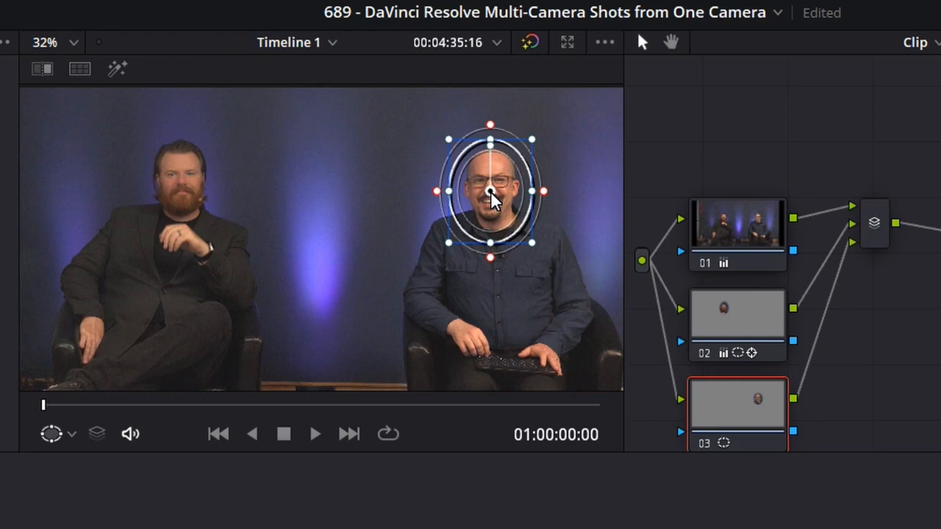
pyautogui.scroll(5, 511, 197)
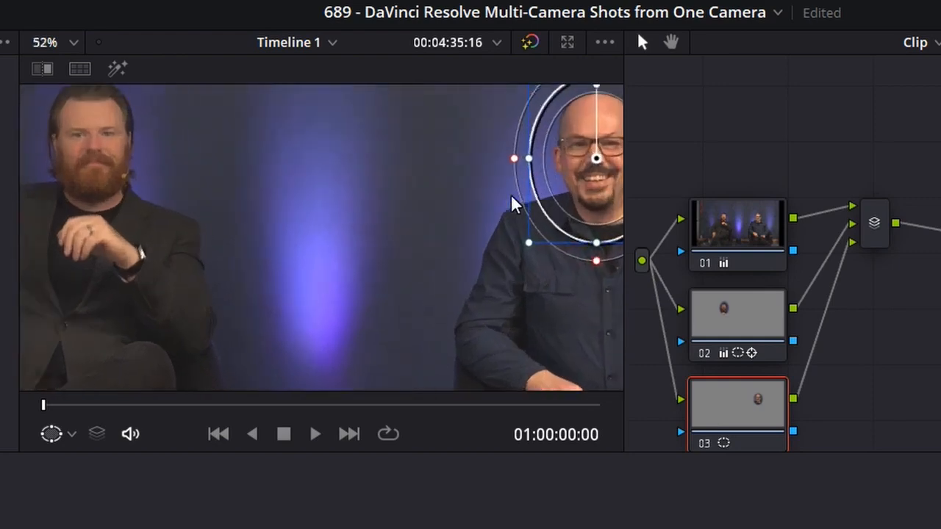
pyautogui.moveTo(363, 206); pyautogui.dragTo(70, 305)
pyautogui.scroll(2, 291, 224)
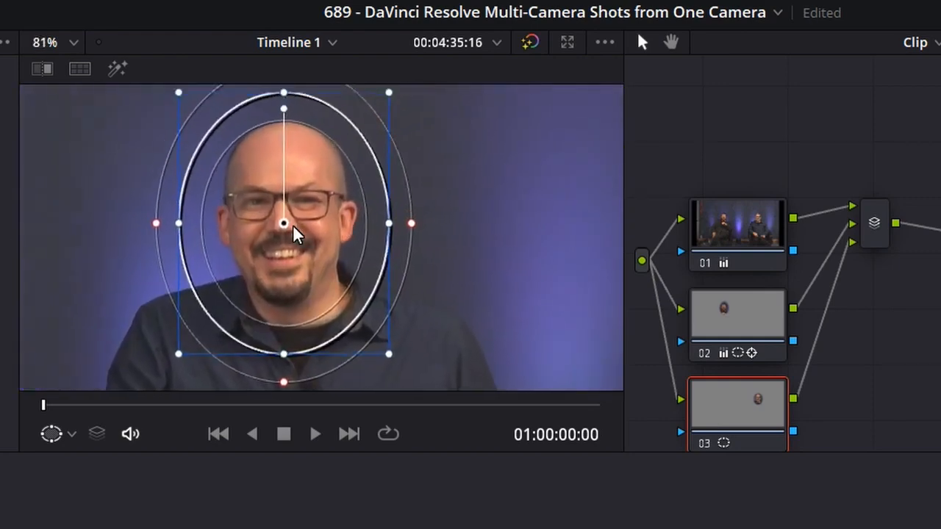
pyautogui.moveTo(285, 221); pyautogui.dragTo(282, 216)
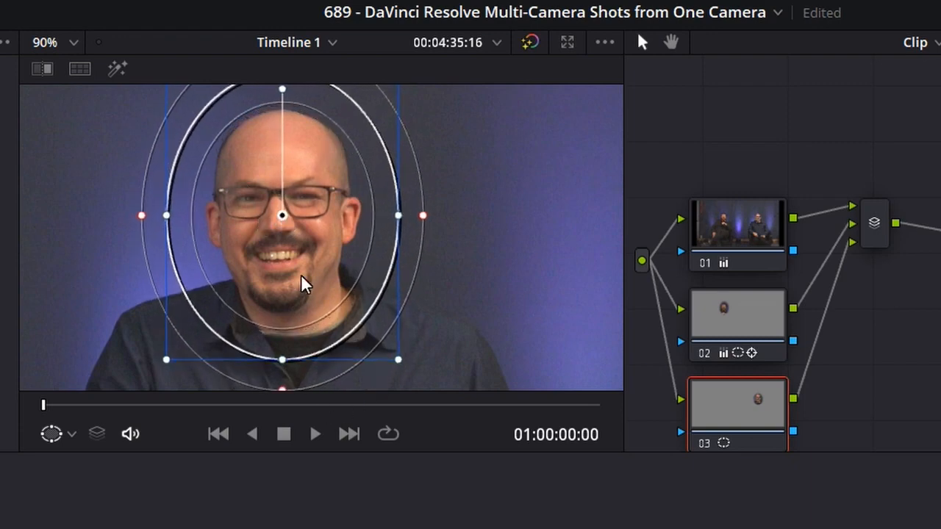
pyautogui.moveTo(168, 216); pyautogui.dragTo(180, 220)
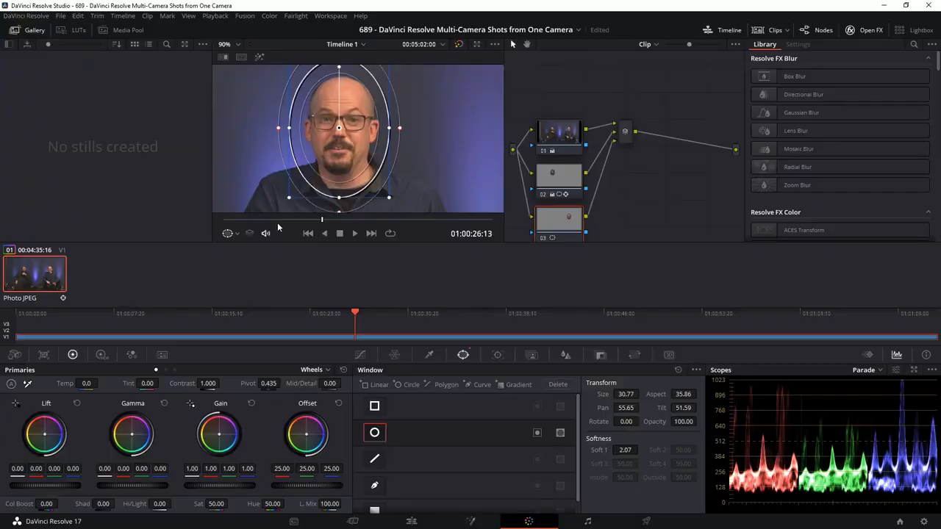
# Step: Track the window on the face with glasses forward from the clip's first frame to its end
pyautogui.moveTo(277, 222); pyautogui.dragTo(197, 221)
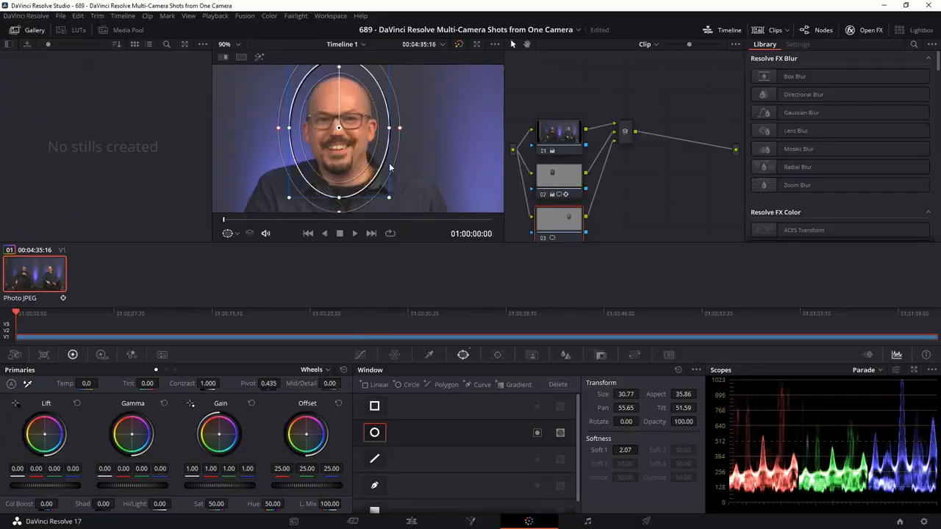
pyautogui.moveTo(350, 222); pyautogui.dragTo(174, 228)
pyautogui.click(498, 355)
pyautogui.click(412, 384)
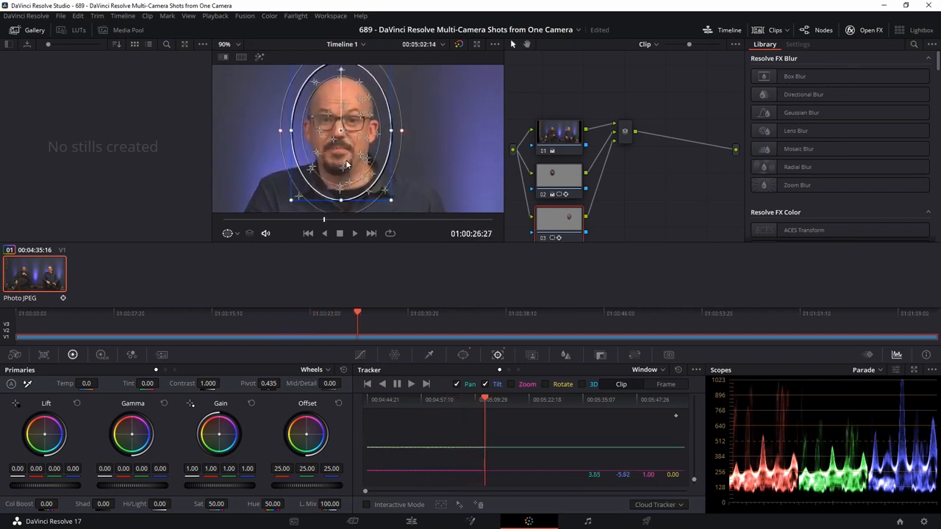
pyautogui.scroll(-5, 311, 173)
pyautogui.moveTo(310, 174); pyautogui.dragTo(375, 153)
pyautogui.scroll(-1, 376, 153)
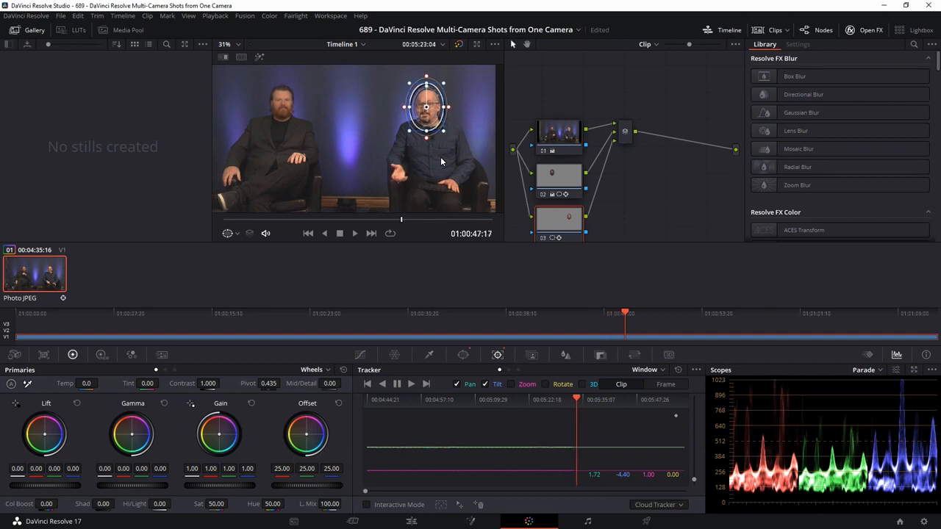
pyautogui.scroll(1, 449, 91)
pyautogui.scroll(5, 449, 89)
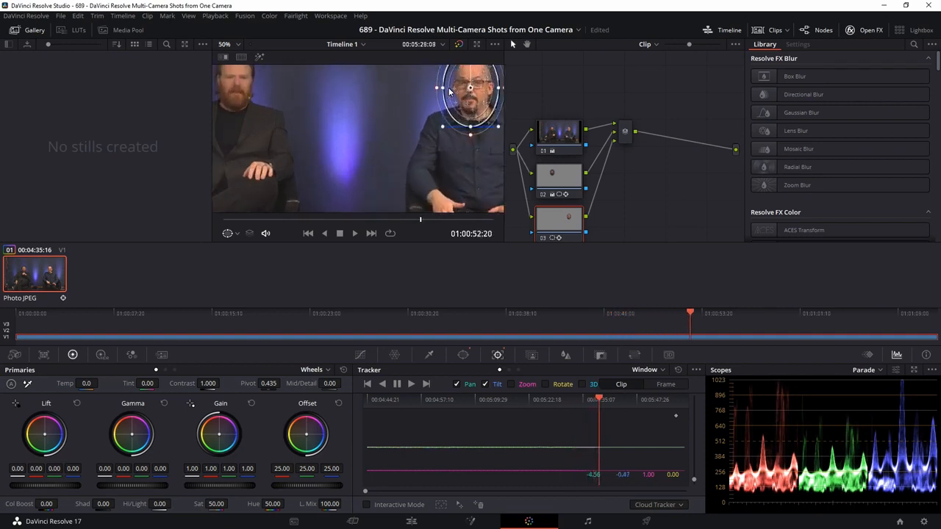
pyautogui.moveTo(449, 87); pyautogui.dragTo(311, 144)
pyautogui.scroll(3, 388, 125)
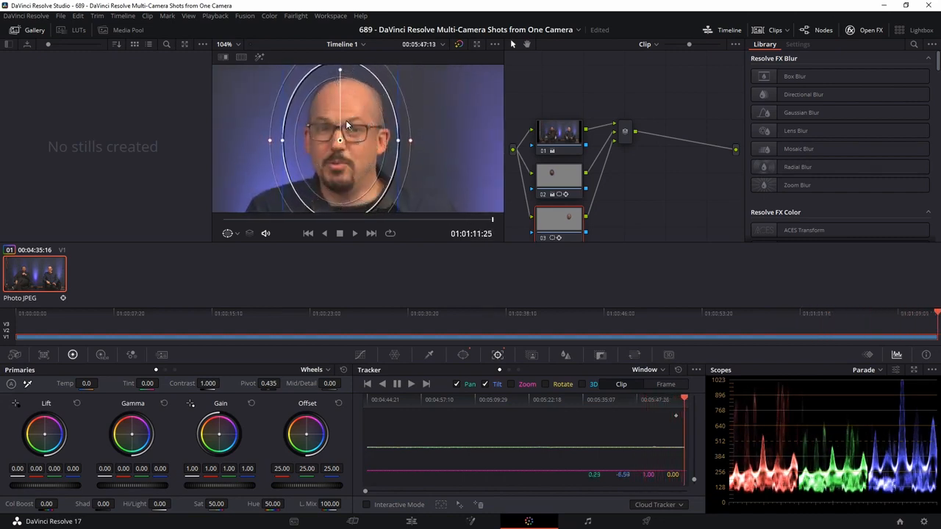
# Step: Lower the third node's Mid/Detail to -93.00 while viewing a close-up of the face with glasses
pyautogui.moveTo(436, 219); pyautogui.dragTo(425, 223)
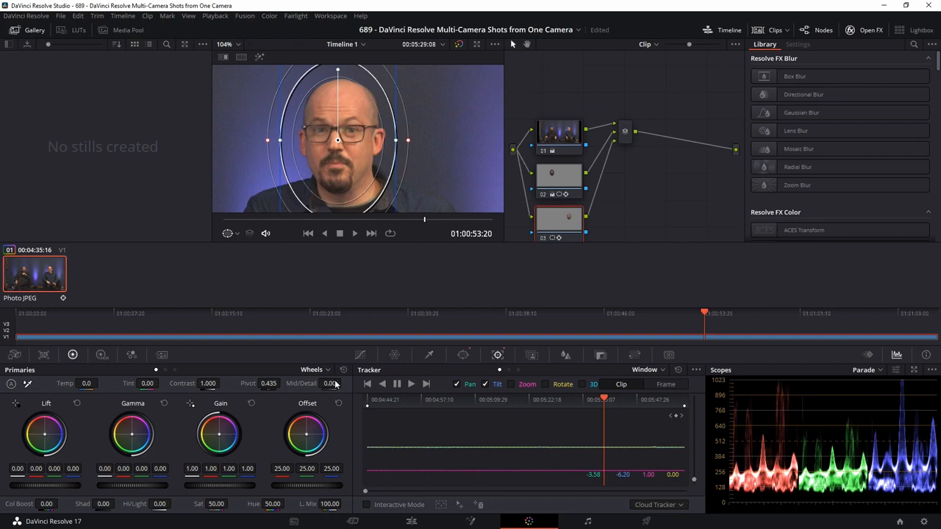
pyautogui.moveTo(334, 385); pyautogui.dragTo(244, 390)
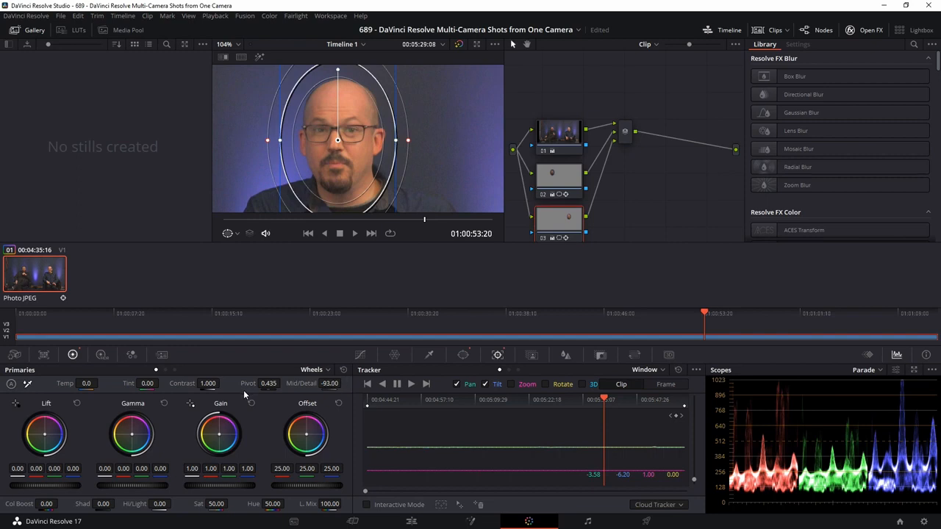
pyautogui.scroll(-3, 370, 165)
pyautogui.scroll(-4, 338, 186)
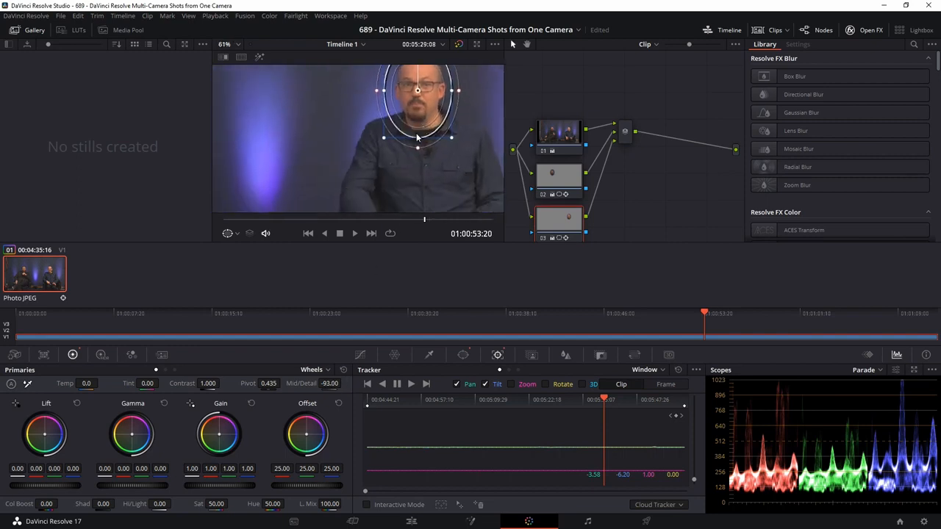
# Step: Review the base node and both tracked face windows in the full shot at another point in the clip
pyautogui.click(544, 132)
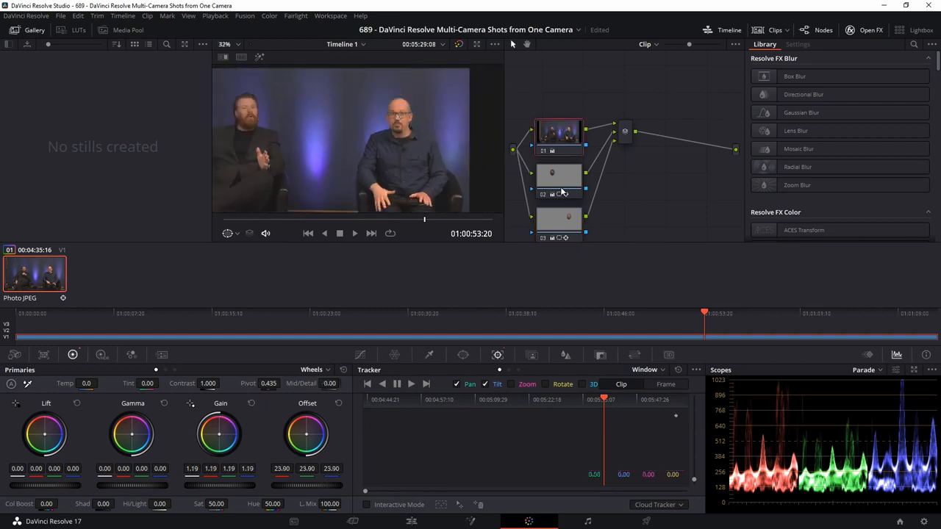
pyautogui.moveTo(316, 147); pyautogui.dragTo(359, 130)
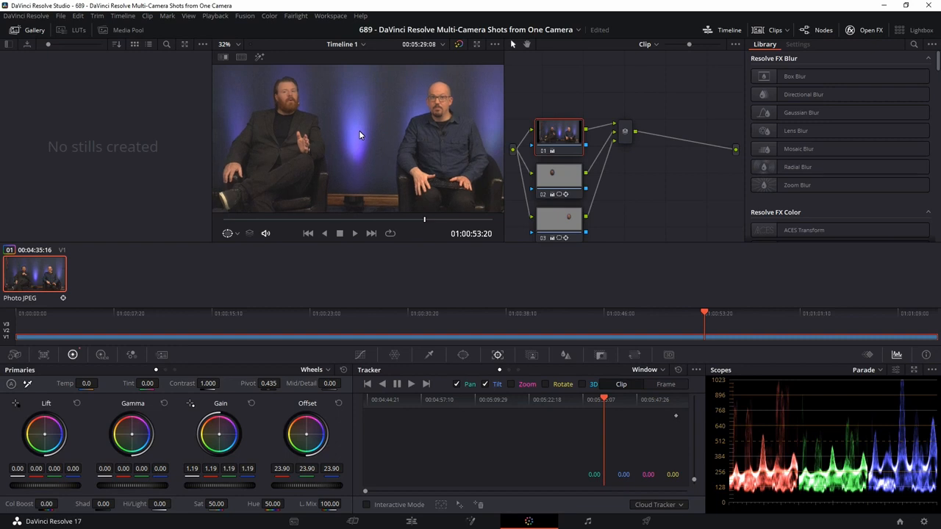
pyautogui.moveTo(400, 220); pyautogui.dragTo(341, 221)
pyautogui.click(548, 179)
pyautogui.click(553, 222)
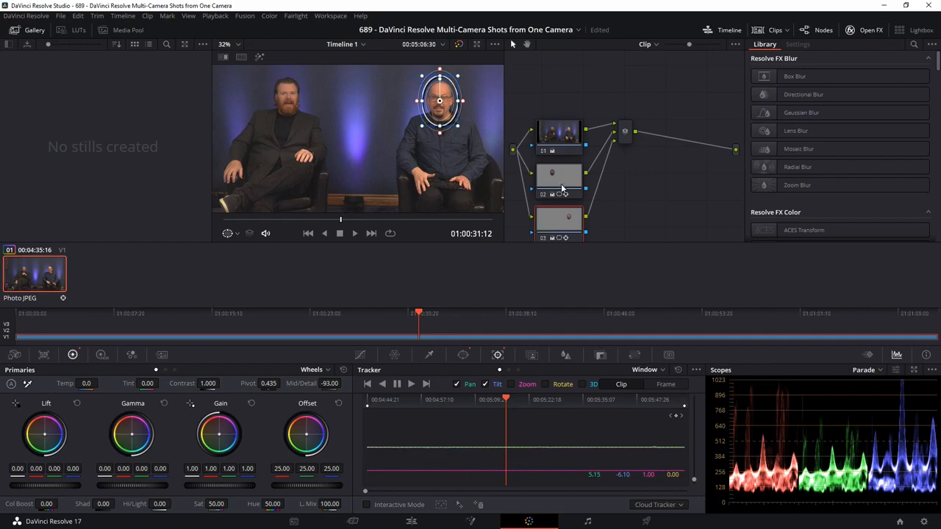
pyautogui.click(564, 135)
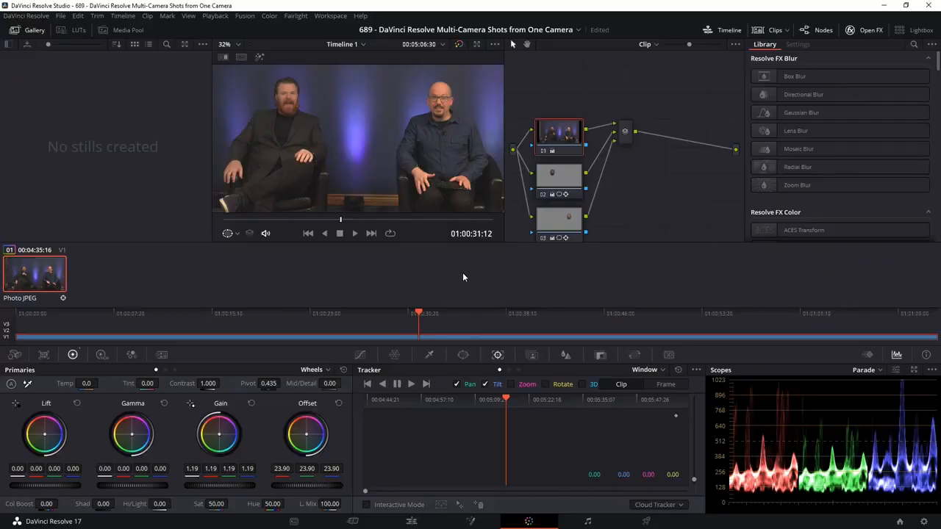
# Step: On the Edit page, duplicate the Video 1 clip onto Video 2 directly above it and return the playhead to the start
pyautogui.click(419, 521)
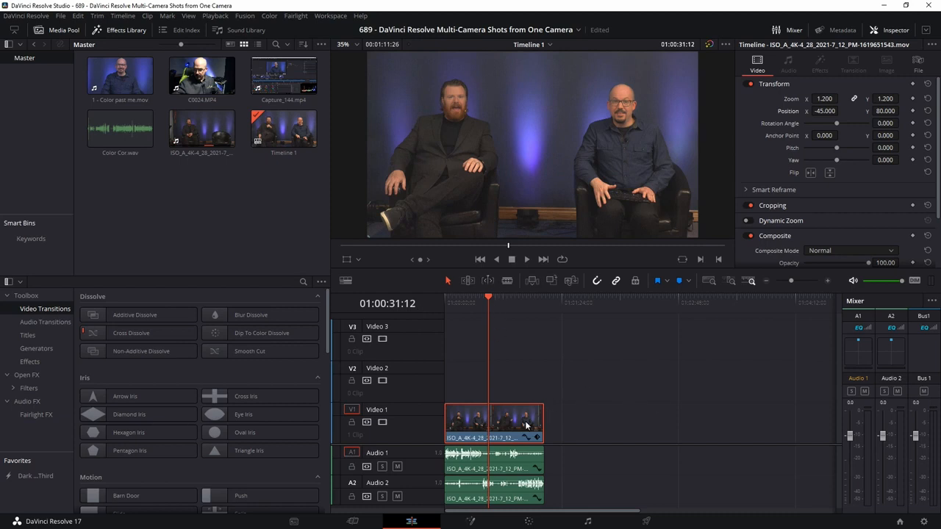
pyautogui.press('Home')
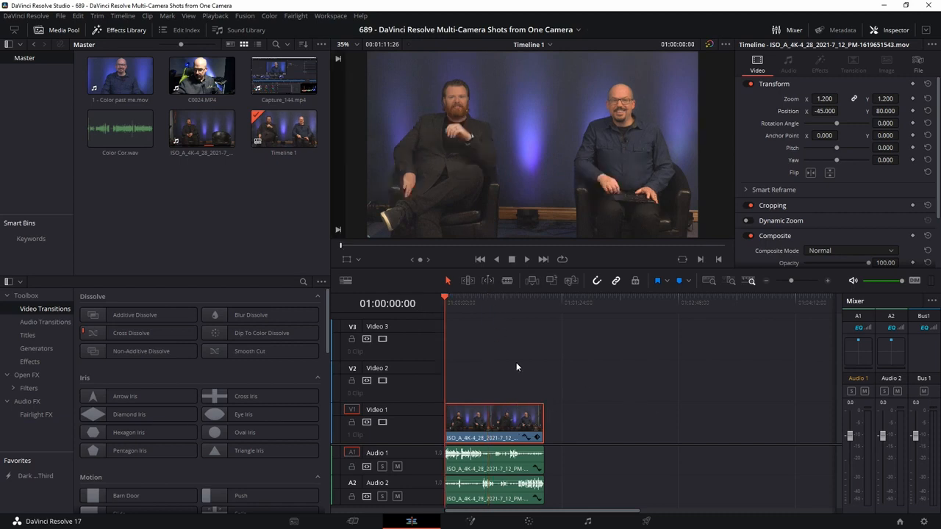
pyautogui.click(563, 304)
pyautogui.hotkey('ctrl', 'v')
pyautogui.moveTo(594, 419); pyautogui.dragTo(423, 382)
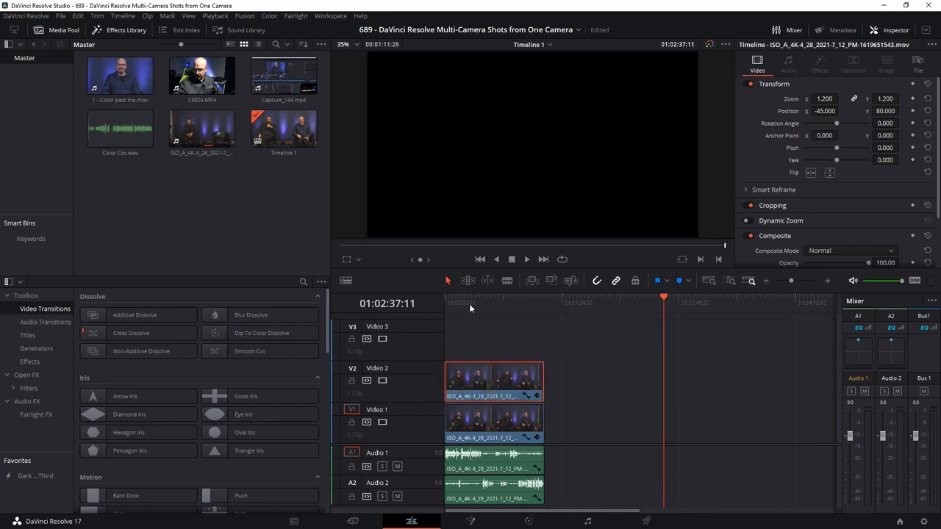
pyautogui.moveTo(472, 304); pyautogui.dragTo(420, 305)
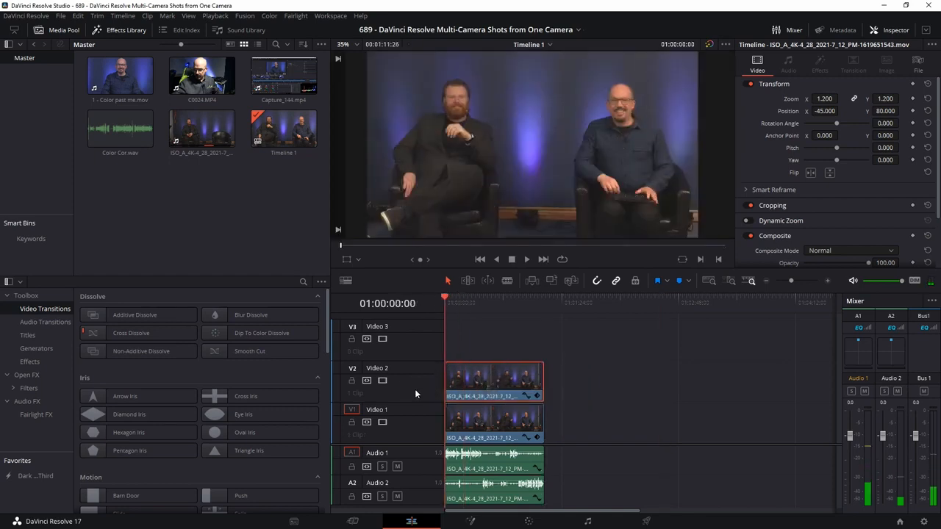
# Step: Reframe the Video 2 clip as a close-up of the bearded man with Zoom 2.340, Position X 778 and Y -72
pyautogui.click(382, 380)
pyautogui.click(383, 380)
pyautogui.click(465, 302)
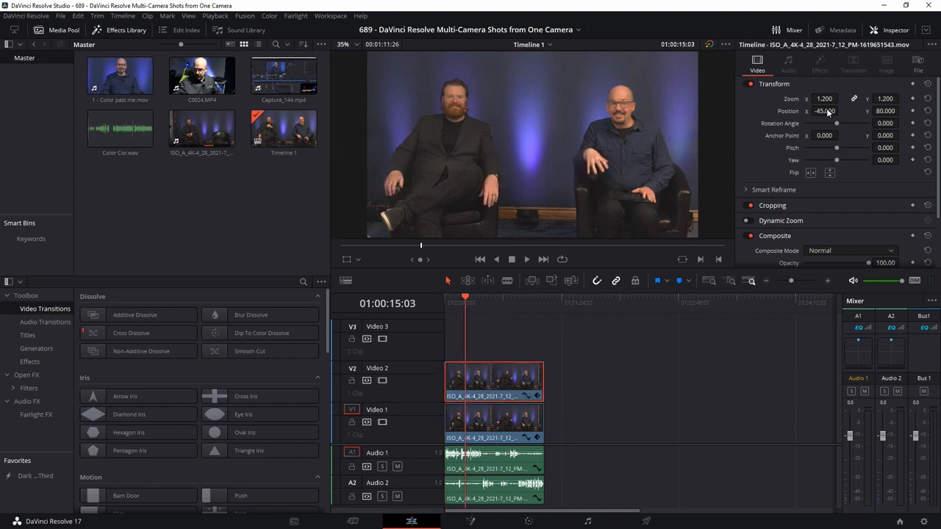
pyautogui.moveTo(827, 101); pyautogui.dragTo(885, 117)
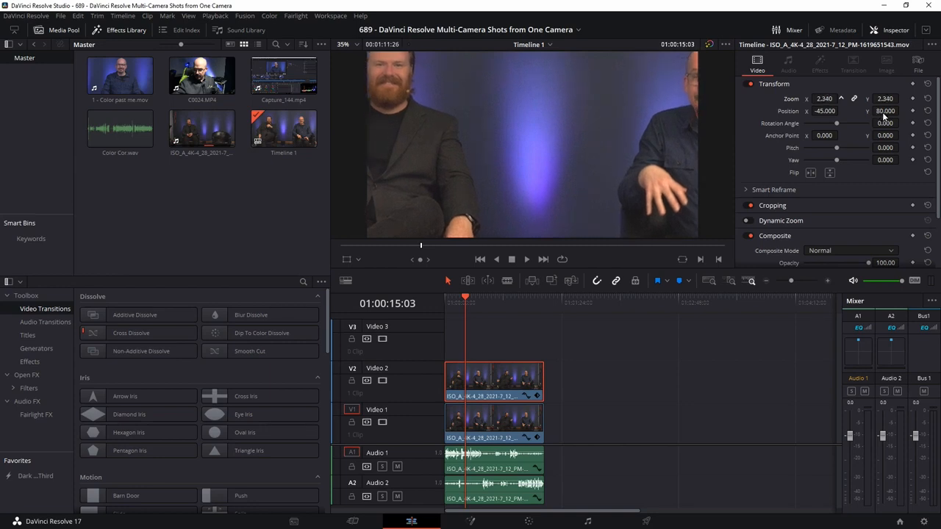
pyautogui.moveTo(825, 111); pyautogui.dragTo(765, 302)
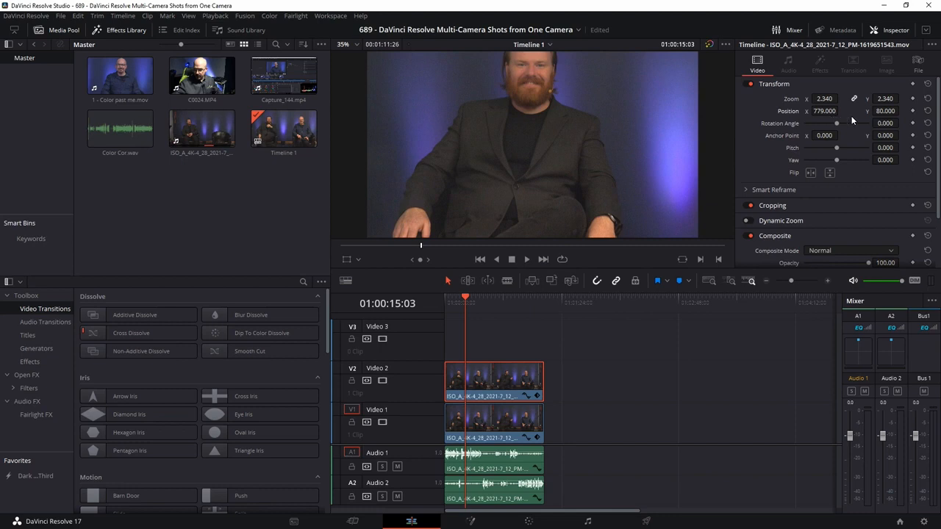
pyautogui.moveTo(890, 116); pyautogui.dragTo(814, 124)
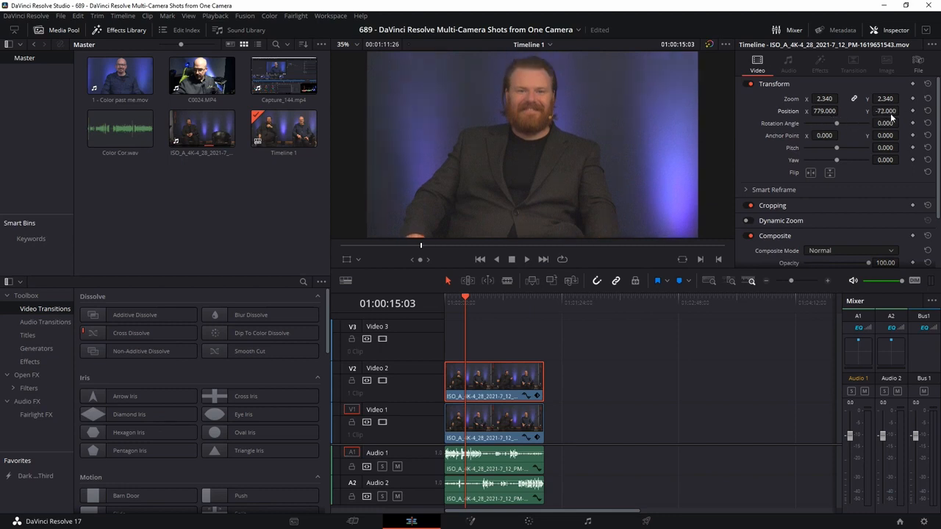
pyautogui.moveTo(826, 111); pyautogui.dragTo(824, 111)
# Step: Compare the Video 2 close-up with the wide shot beneath it at several points in the timeline
pyautogui.click(382, 381)
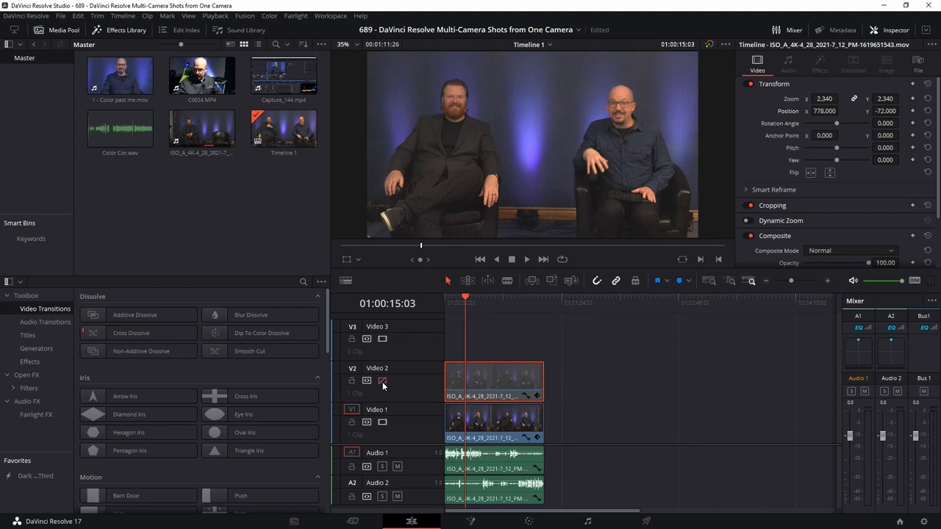
pyautogui.click(383, 381)
pyautogui.click(383, 380)
pyautogui.click(454, 302)
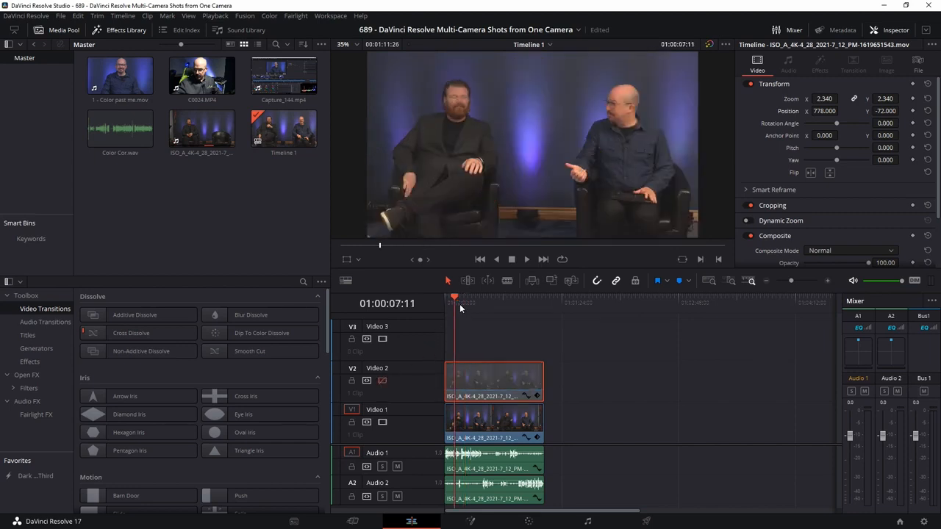
pyautogui.moveTo(474, 294); pyautogui.dragTo(498, 302)
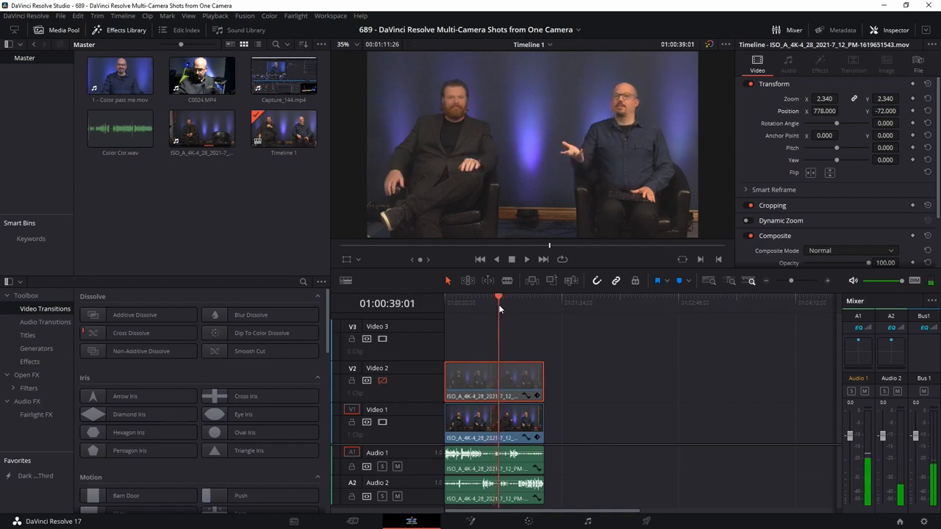
pyautogui.click(384, 381)
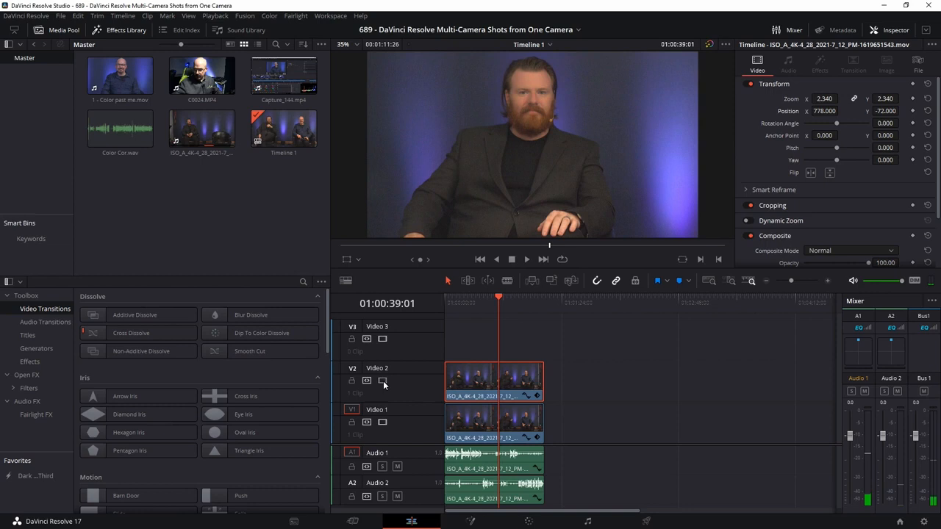
pyautogui.click(383, 381)
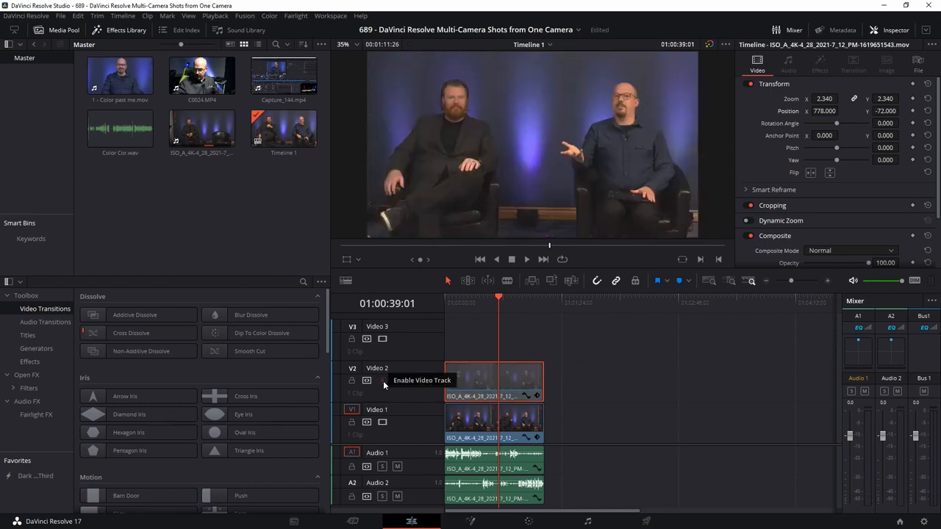
pyautogui.click(383, 381)
pyautogui.click(383, 381)
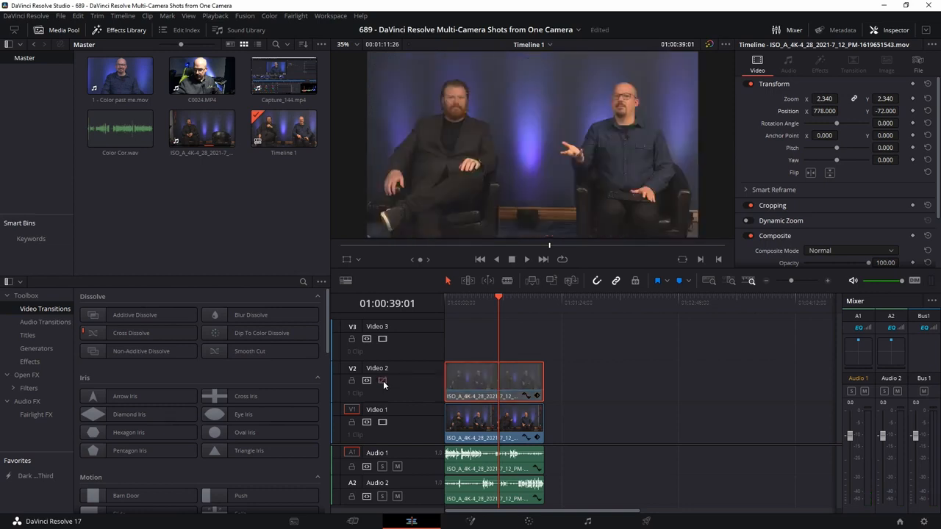
pyautogui.click(383, 381)
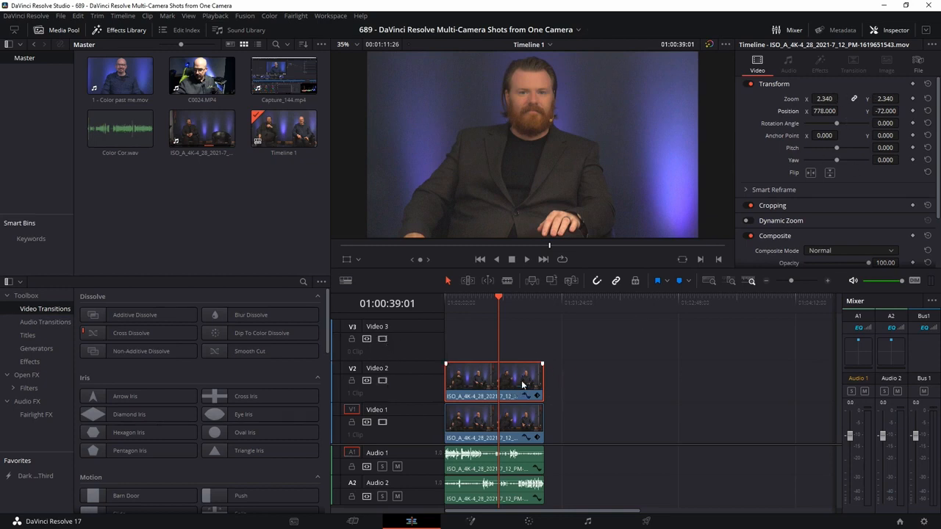
# Step: Duplicate the close-up clip onto Video 3 directly above Video 2 and return the playhead to the start
pyautogui.click(554, 302)
pyautogui.hotkey('ctrl', 'v')
pyautogui.moveTo(571, 382); pyautogui.dragTo(450, 326)
pyautogui.press('Home')
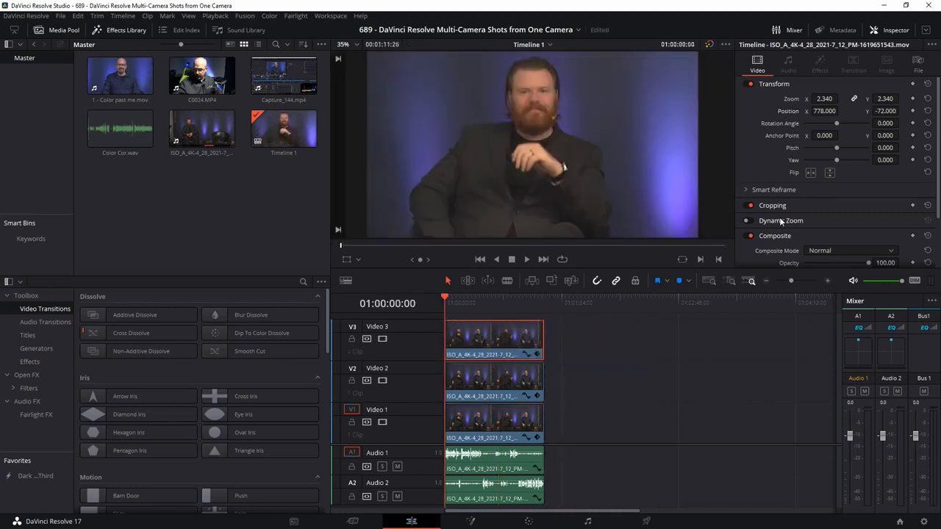
# Step: Reframe the Video 3 clip on the man with glasses at Position X -1090, Y -36, and compare all three shots
pyautogui.moveTo(836, 109); pyautogui.dragTo(391, 304)
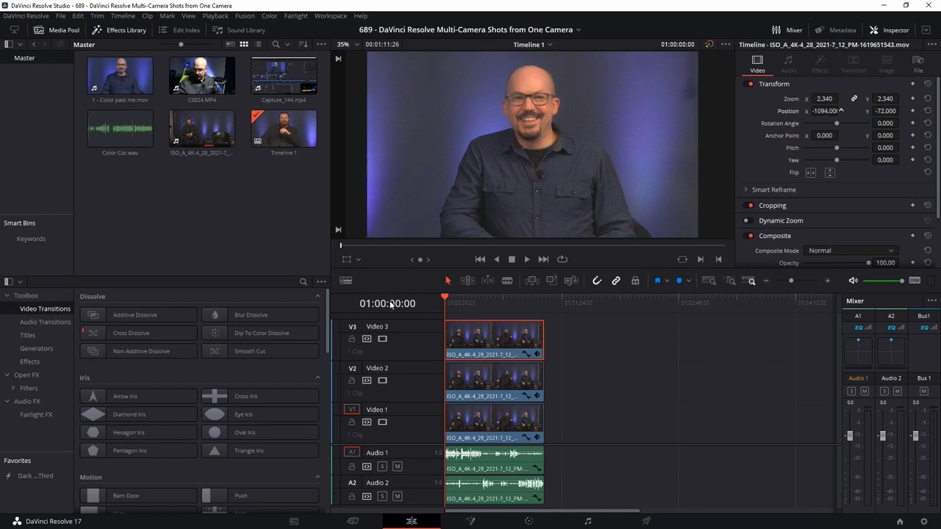
pyautogui.moveTo(897, 110); pyautogui.dragTo(913, 123)
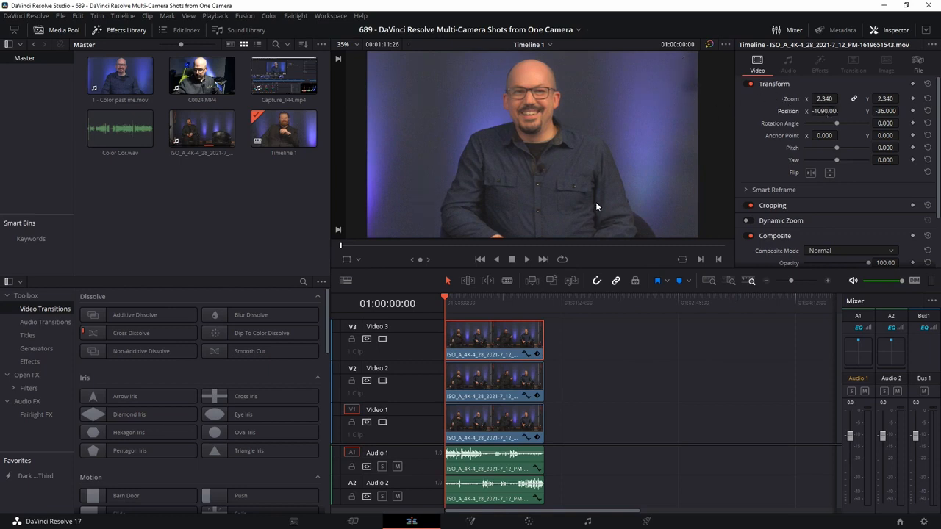
pyautogui.click(383, 339)
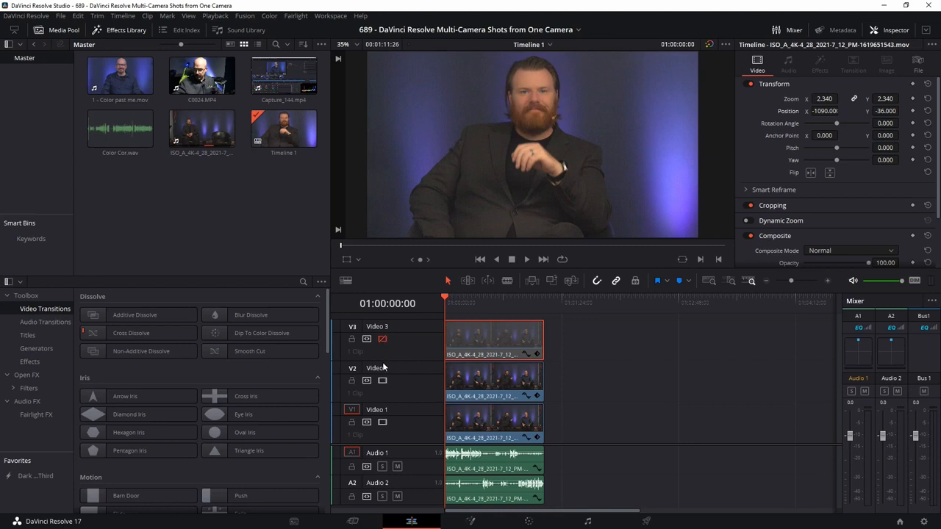
pyautogui.click(382, 380)
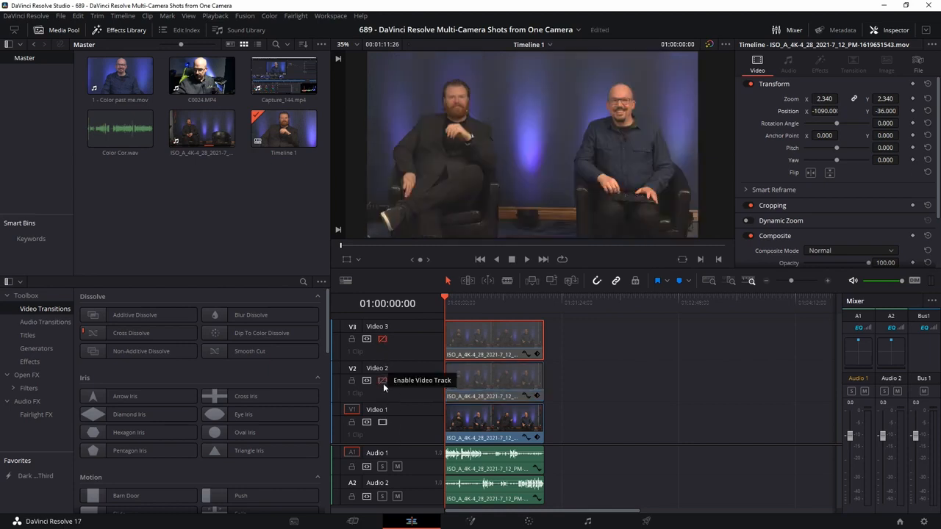
pyautogui.click(382, 381)
pyautogui.click(382, 339)
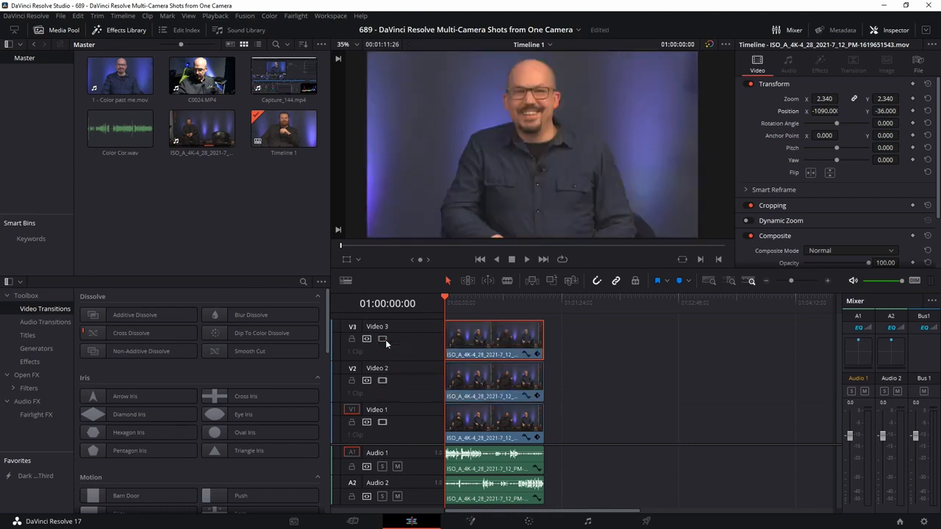
# Step: Disable the Video 3 and Video 2 tracks and add a serial node after node 01 of the wide clip on the Color page
pyautogui.click(382, 338)
pyautogui.click(382, 380)
pyautogui.click(514, 421)
pyautogui.click(548, 523)
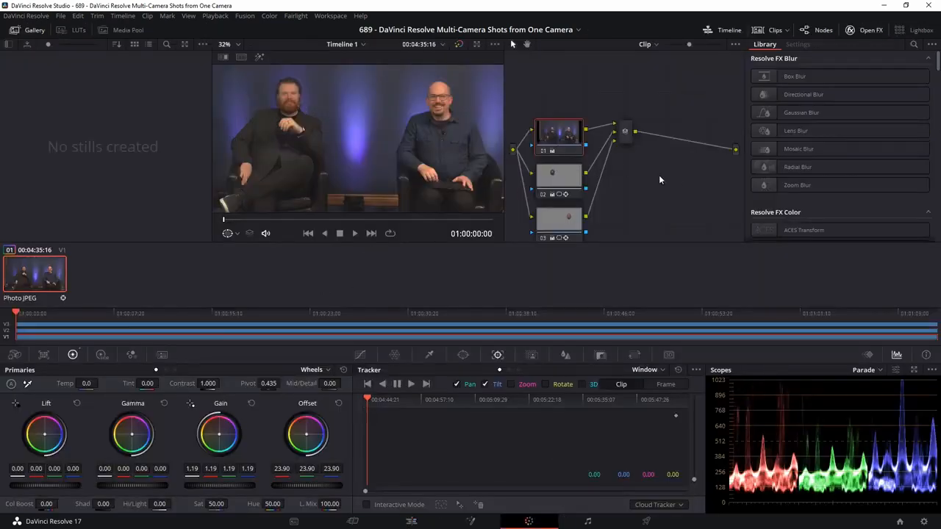
pyautogui.hotkey('alt', 's')
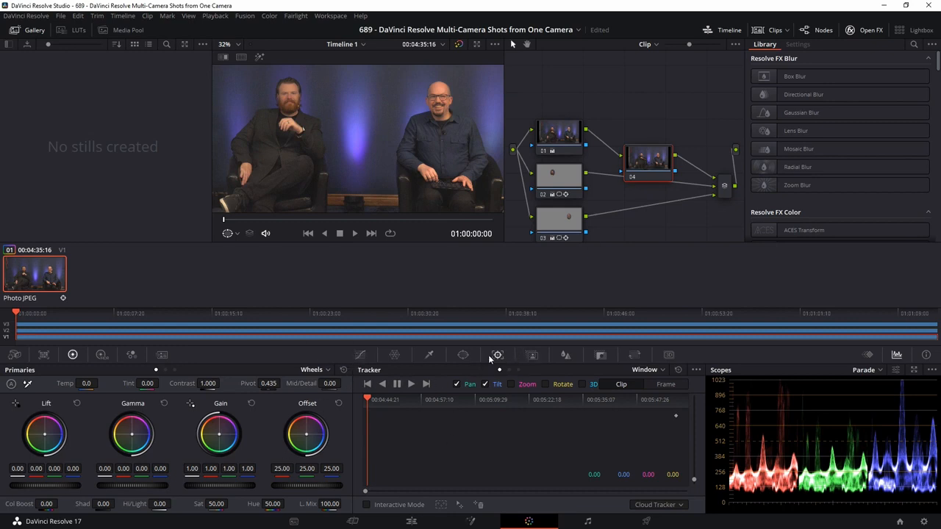
# Step: Add a circle window to node 04, enlarged around both men at Pan 50.54, Tilt 49.73, with softness 6.69
pyautogui.click(464, 355)
pyautogui.click(375, 434)
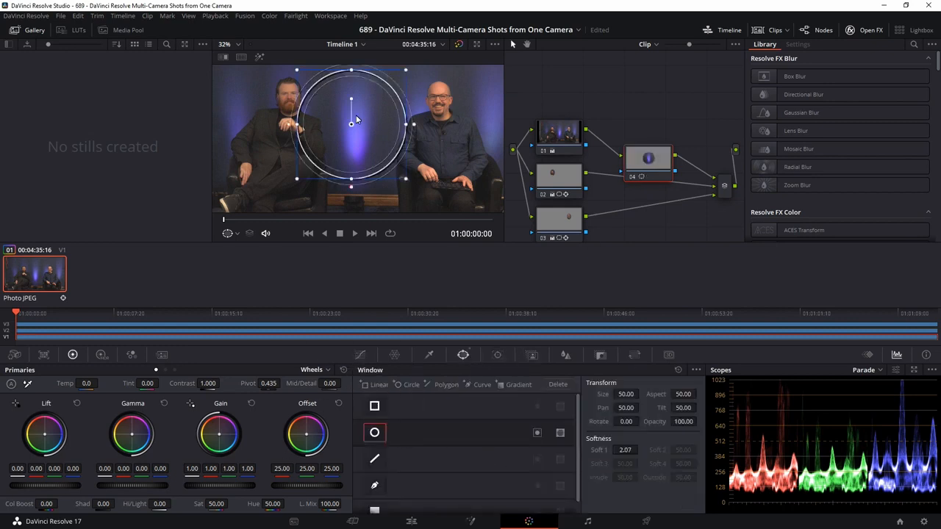
pyautogui.scroll(-2, 397, 169)
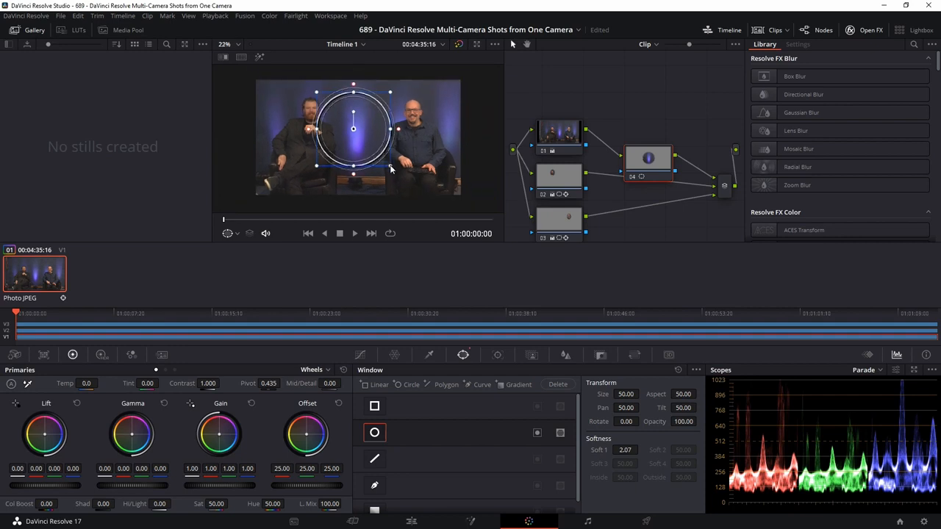
pyautogui.moveTo(390, 166); pyautogui.dragTo(465, 242)
pyautogui.moveTo(354, 130); pyautogui.dragTo(359, 132)
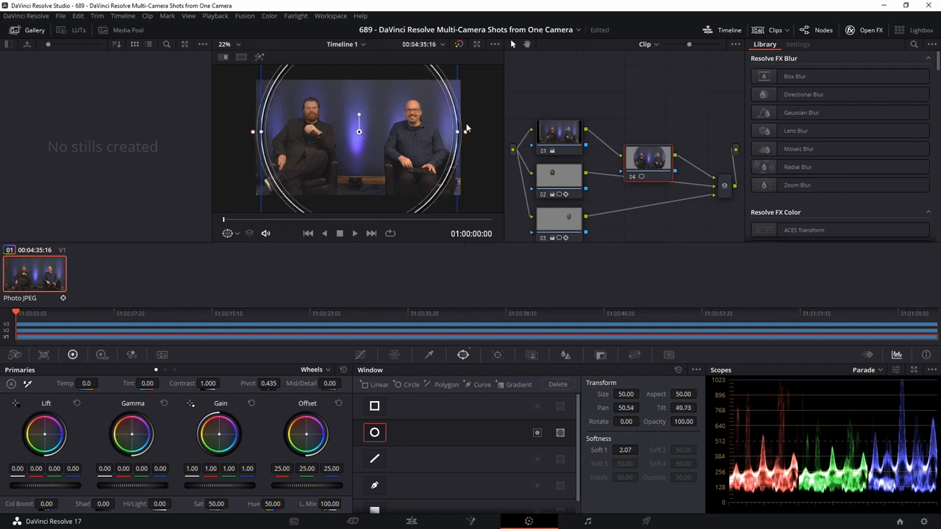
pyautogui.moveTo(466, 134); pyautogui.dragTo(472, 137)
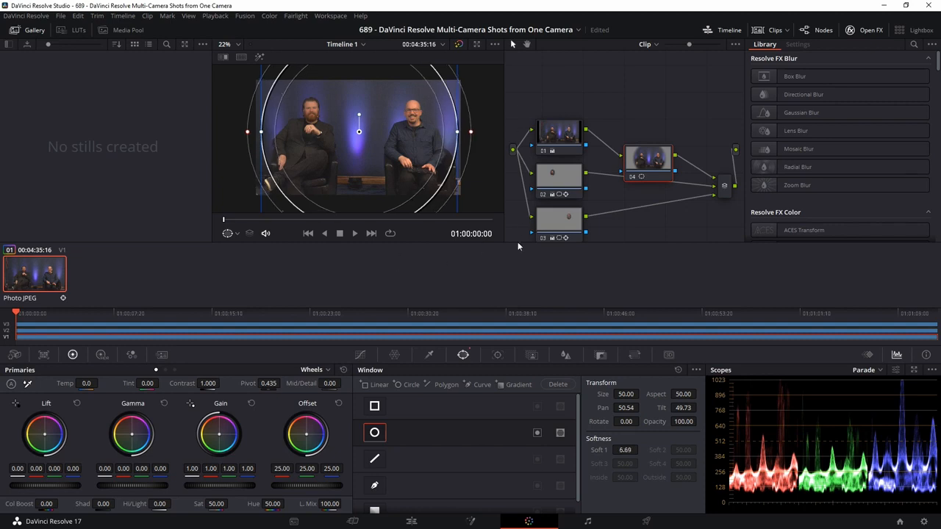
# Step: Lower node 04's Gain to 0.22 and invert its circle window to darken only the wide shot's edges
pyautogui.moveTo(236, 485); pyautogui.dragTo(347, 263)
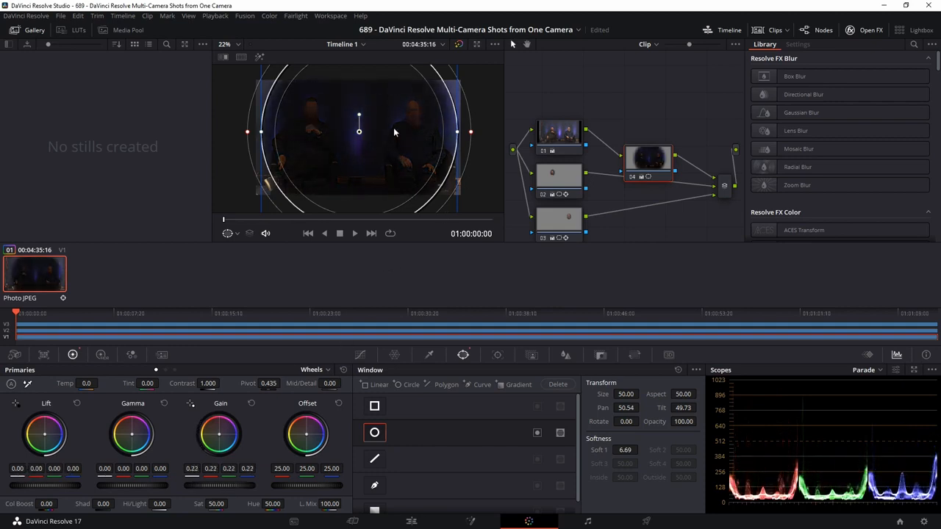
pyautogui.click(537, 433)
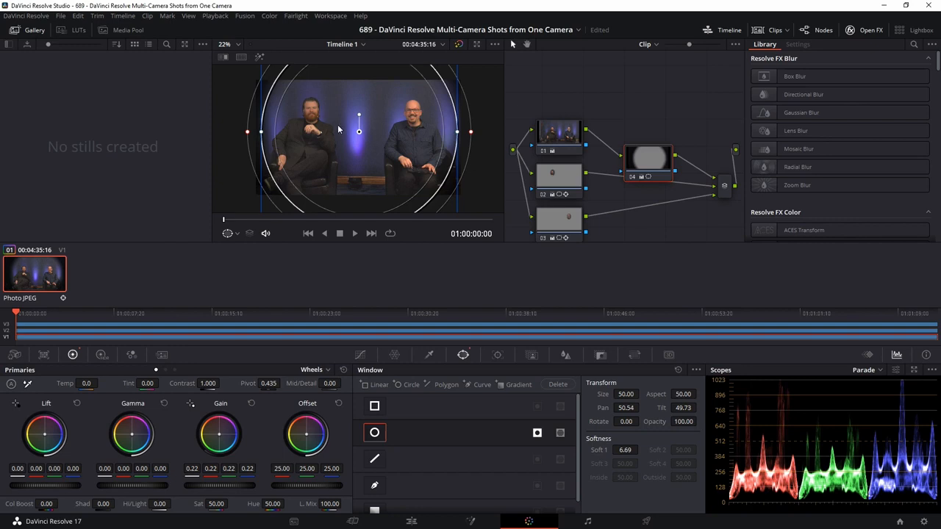
pyautogui.click(561, 136)
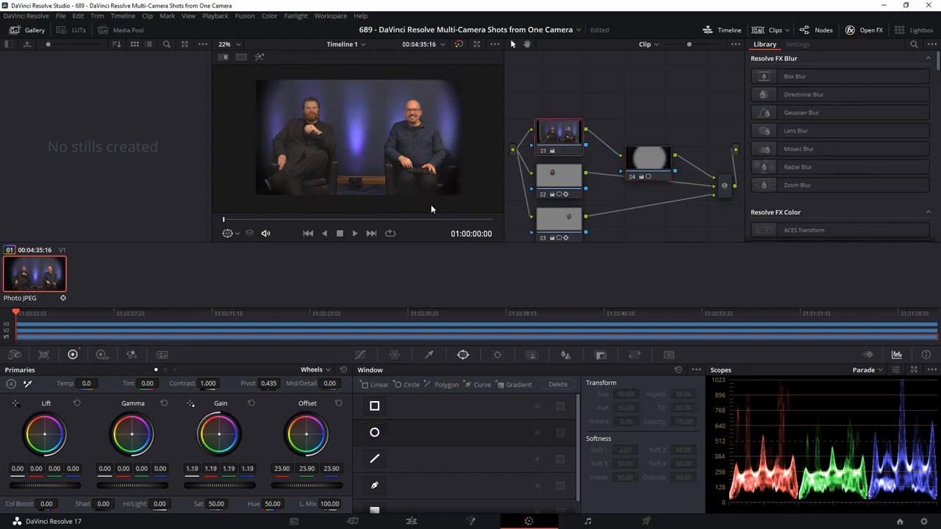
# Step: Re-enable the Video 2 track on the Edit page and open its close-up clip on the Color page
pyautogui.click(411, 522)
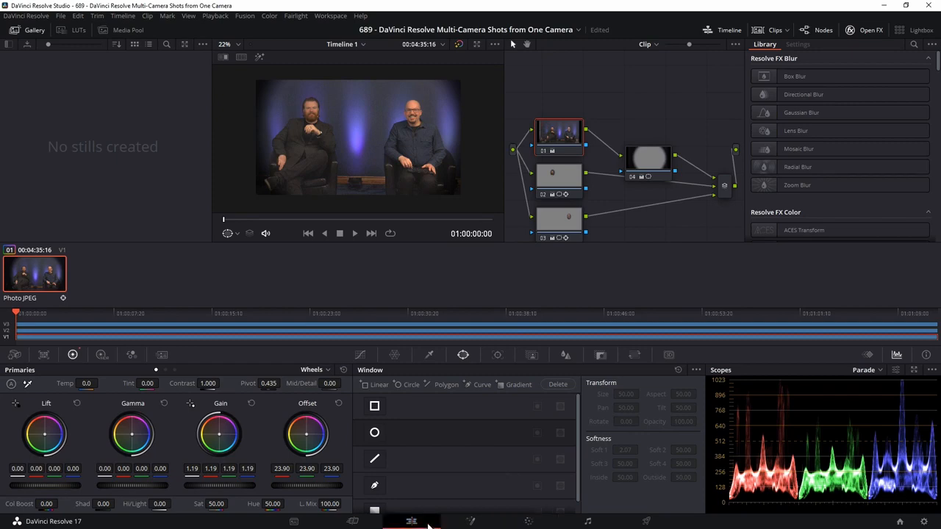
pyautogui.click(499, 395)
pyautogui.click(382, 380)
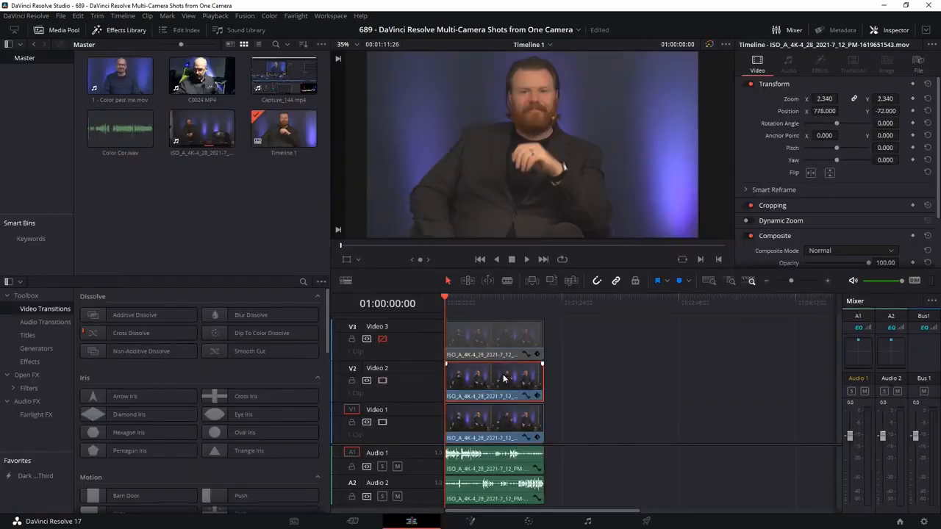
pyautogui.click(537, 520)
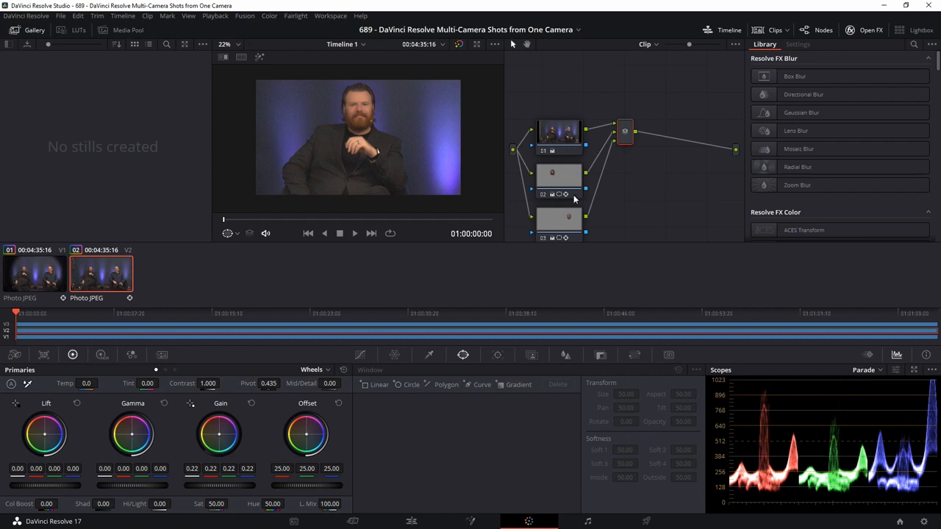
# Step: Add a serial node directly after node 01 in the Video 2 clip and space out the nodes before the layer mixer
pyautogui.hotkey('alt', 's')
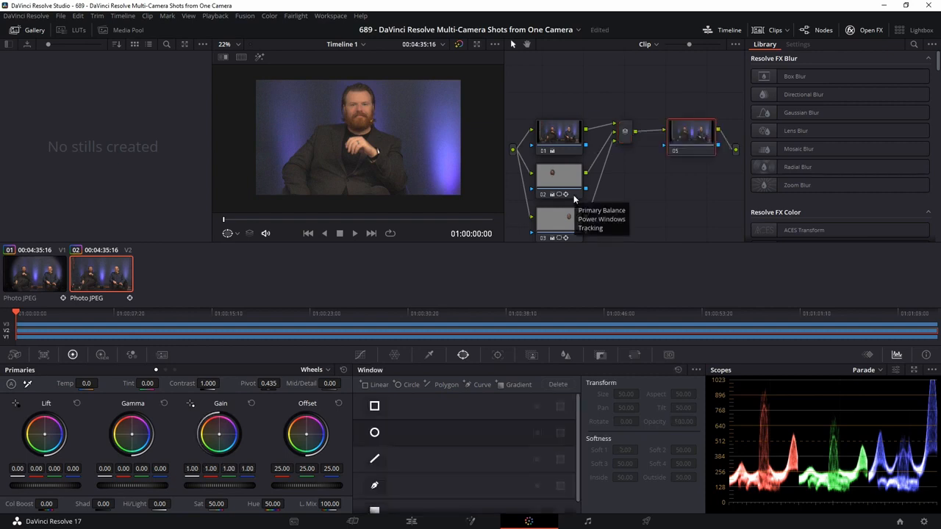
pyautogui.hotkey('ctrl', 'z')
pyautogui.click(553, 137)
pyautogui.hotkey('alt', 's')
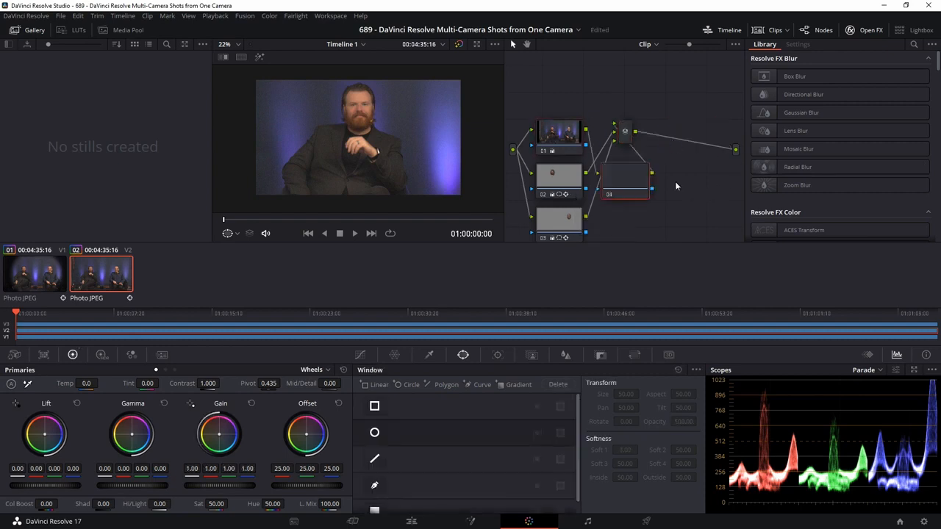
pyautogui.moveTo(625, 133); pyautogui.dragTo(738, 167)
pyautogui.moveTo(629, 180); pyautogui.dragTo(641, 138)
# Step: Add an enlarged circle window around the bearded man at Pan 45.84, Tilt 50.65, with softness 5.42
pyautogui.click(374, 434)
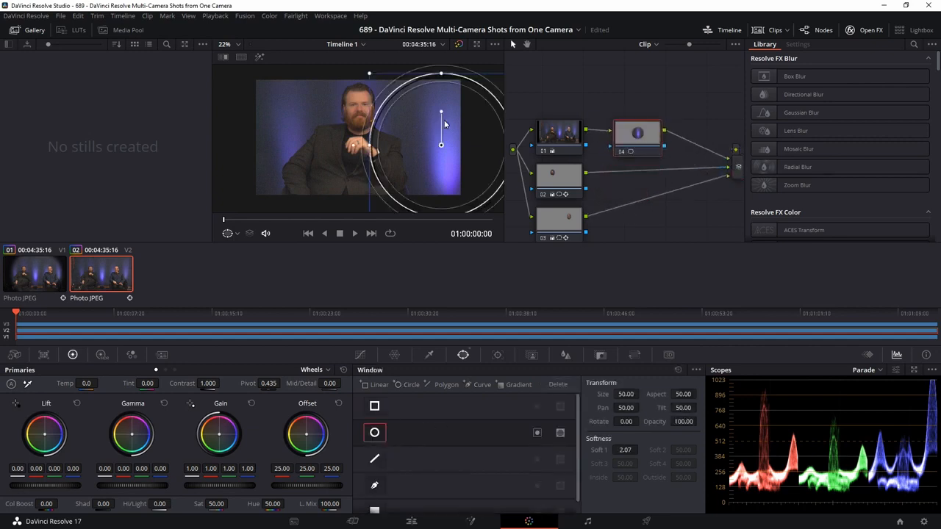
pyautogui.moveTo(375, 142); pyautogui.dragTo(360, 133)
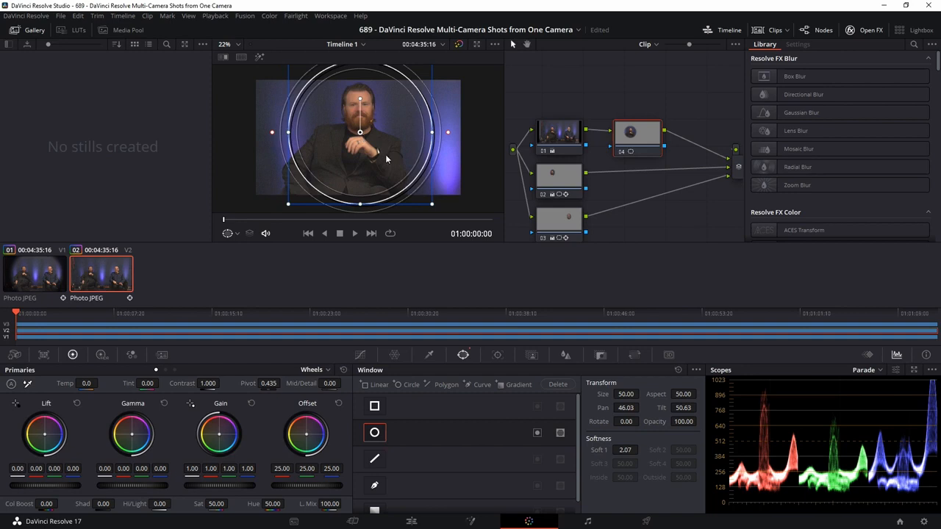
pyautogui.moveTo(433, 207); pyautogui.dragTo(462, 235)
pyautogui.moveTo(467, 133); pyautogui.dragTo(473, 134)
pyautogui.moveTo(359, 133); pyautogui.dragTo(356, 135)
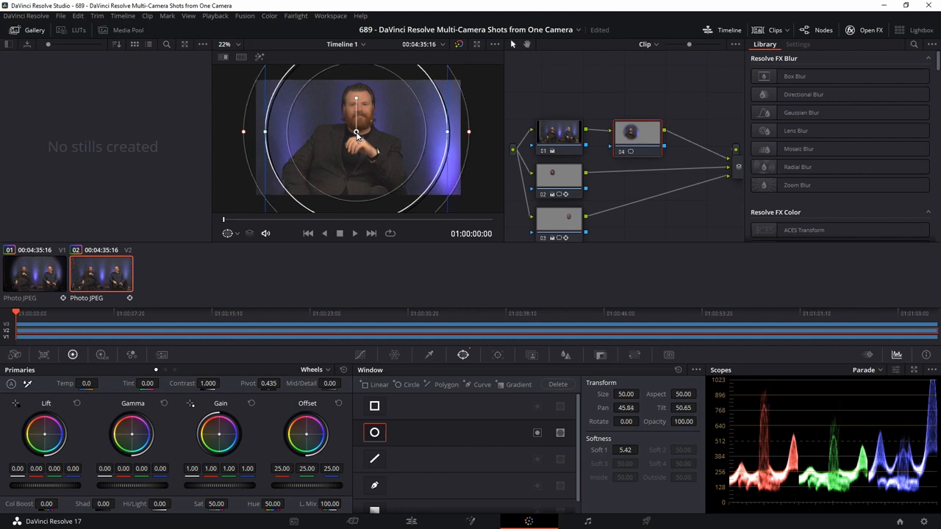
# Step: Invert the close-up's circle window and lower node 04's Gain to 0.53 to create a vignette
pyautogui.click(536, 434)
pyautogui.moveTo(221, 488); pyautogui.dragTo(19, 483)
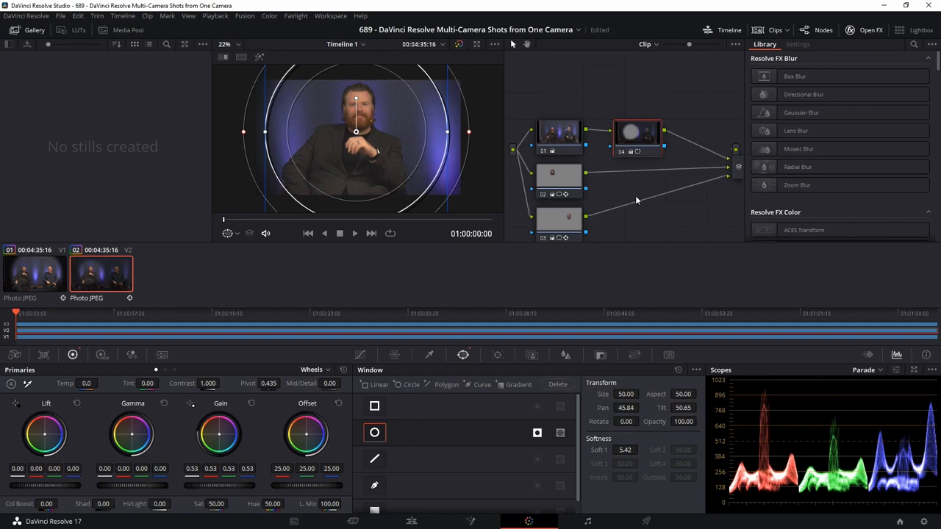
# Step: Re-enable the Video 3 track on the Edit page and open its close-up clip on the Color page
pyautogui.click(412, 521)
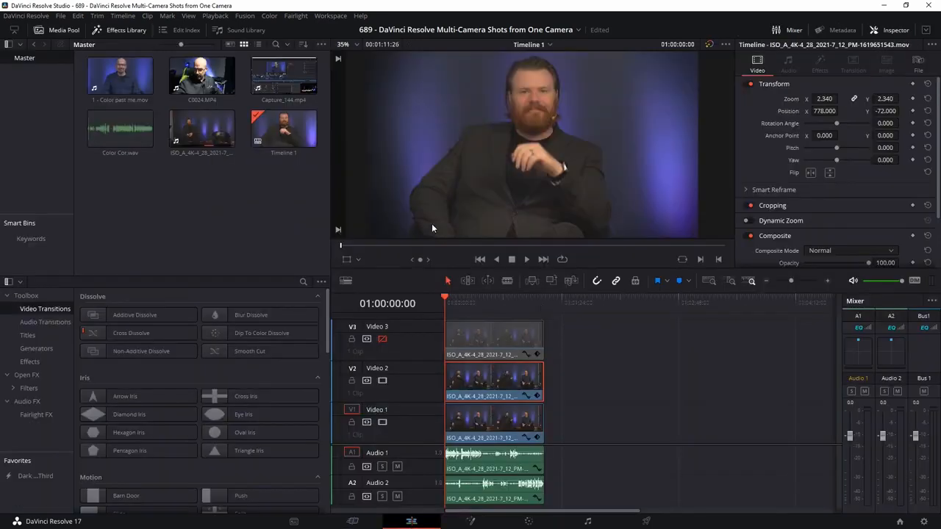
pyautogui.click(514, 343)
pyautogui.click(383, 339)
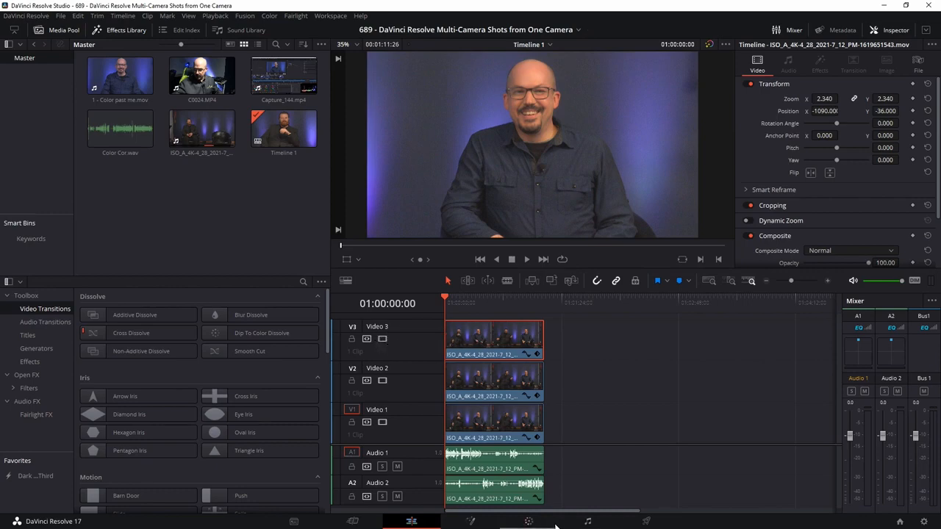
pyautogui.click(529, 521)
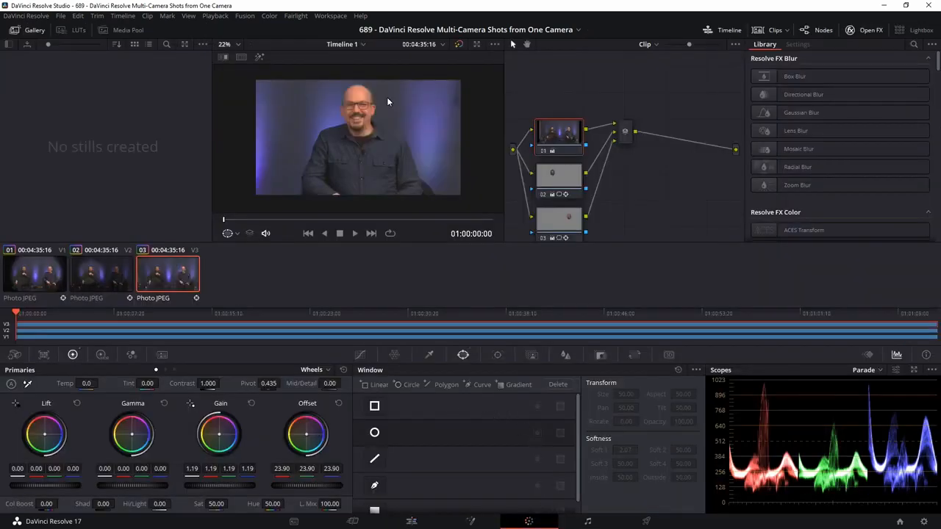
# Step: Add a serial node after node 01 with an enlarged circle window around the man in glasses at Pan 55.71, Tilt 50.20, softness 5.07
pyautogui.moveTo(625, 131); pyautogui.dragTo(688, 141)
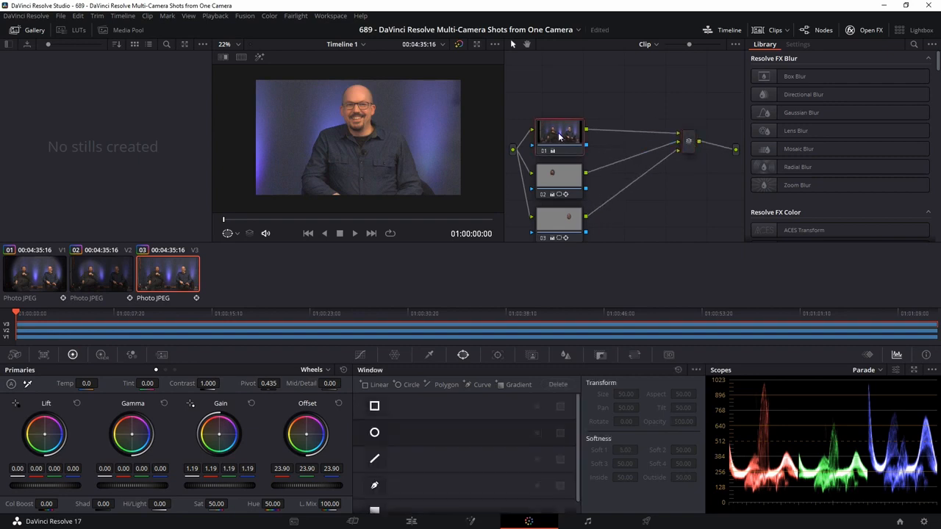
pyautogui.hotkey('alt', 's')
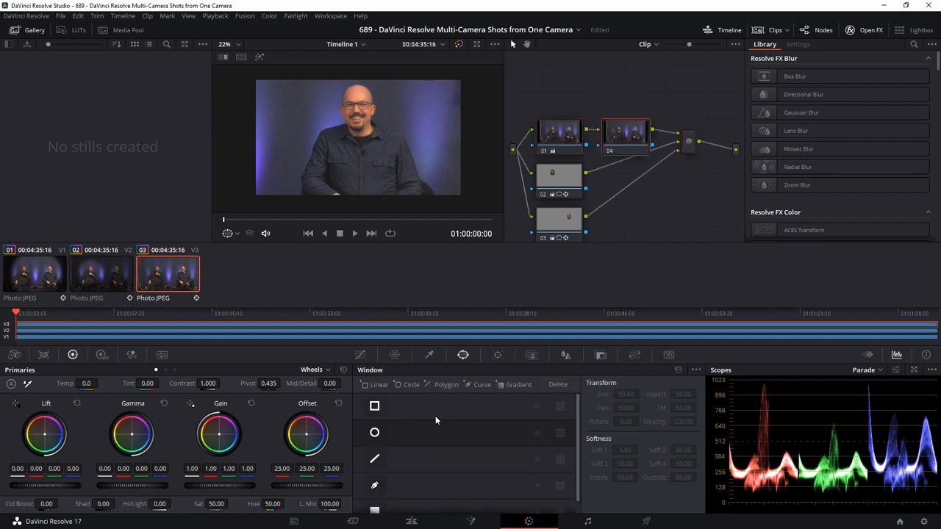
pyautogui.click(374, 432)
pyautogui.moveTo(241, 143); pyautogui.dragTo(351, 135)
pyautogui.moveTo(427, 211); pyautogui.dragTo(466, 249)
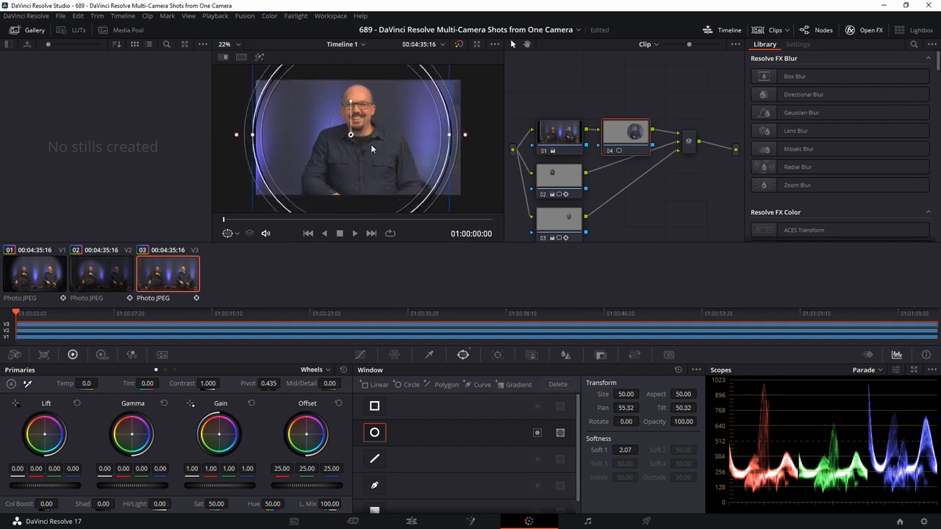
pyautogui.moveTo(357, 135); pyautogui.dragTo(360, 138)
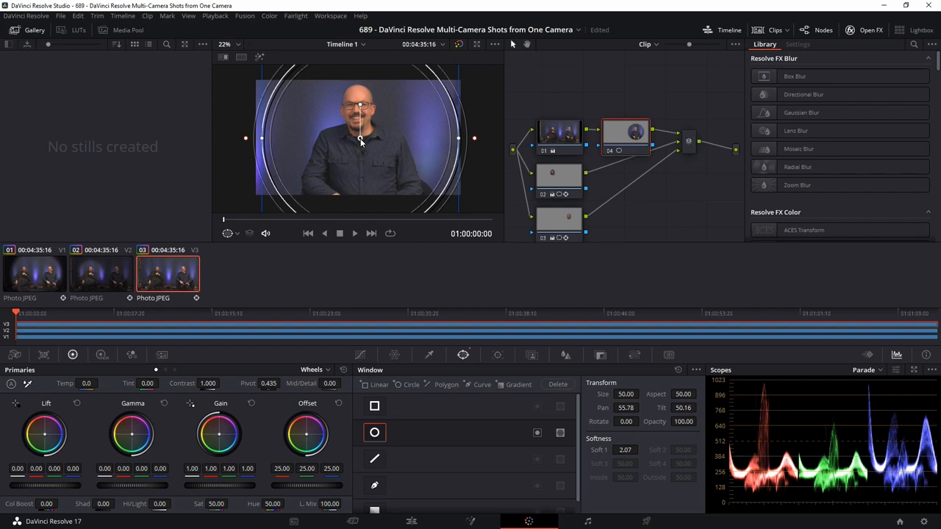
pyautogui.moveTo(474, 139); pyautogui.dragTo(478, 140)
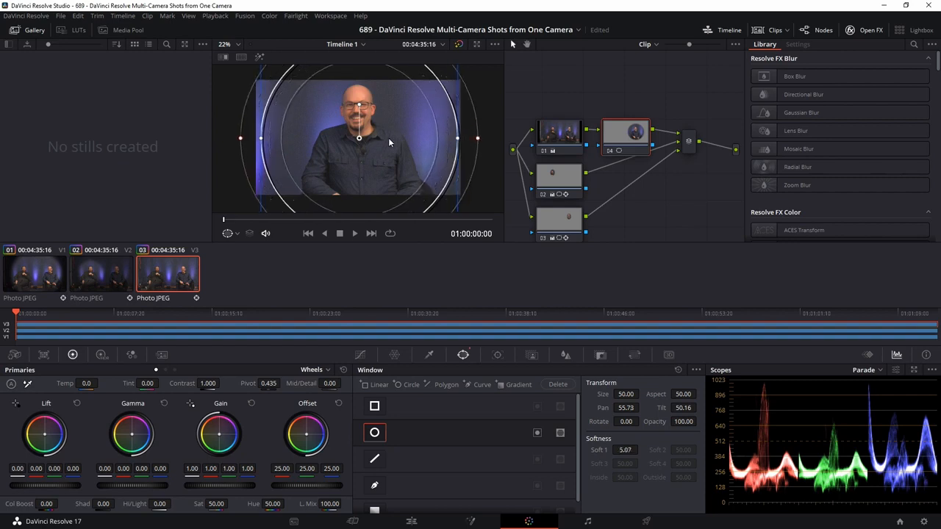
pyautogui.moveTo(360, 139); pyautogui.dragTo(358, 138)
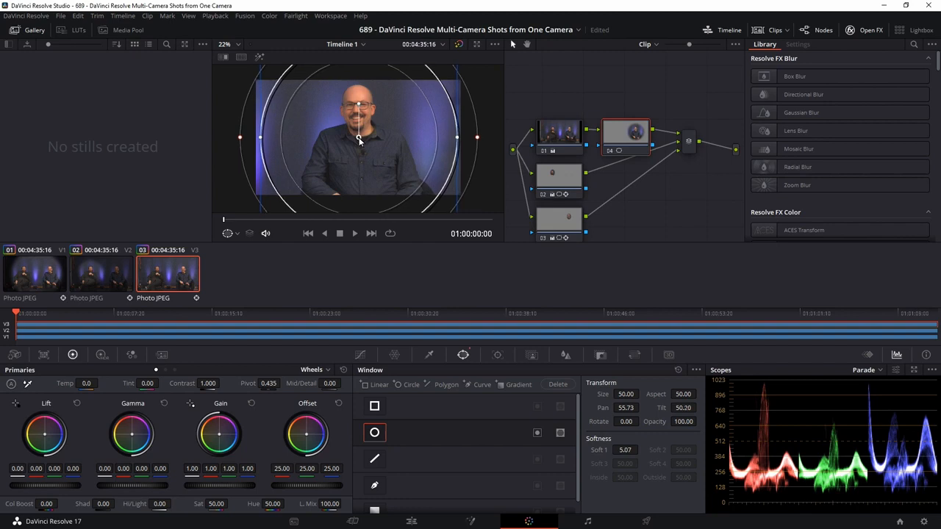
pyautogui.rightClick(359, 138)
pyautogui.click(194, 184)
# Step: Invert the circle window and lower node 04's Gain to 0.29 to darken the shot's edges as a vignette
pyautogui.click(536, 433)
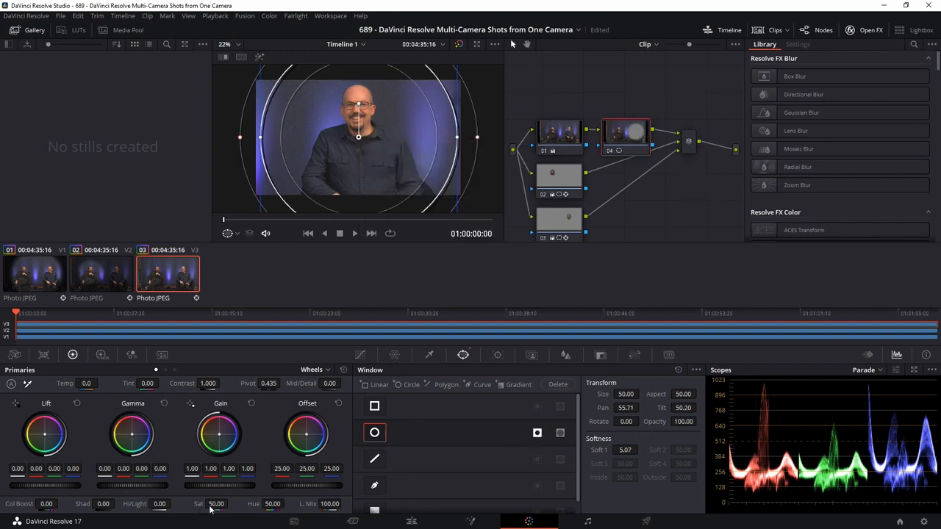
pyautogui.moveTo(236, 490); pyautogui.dragTo(92, 488)
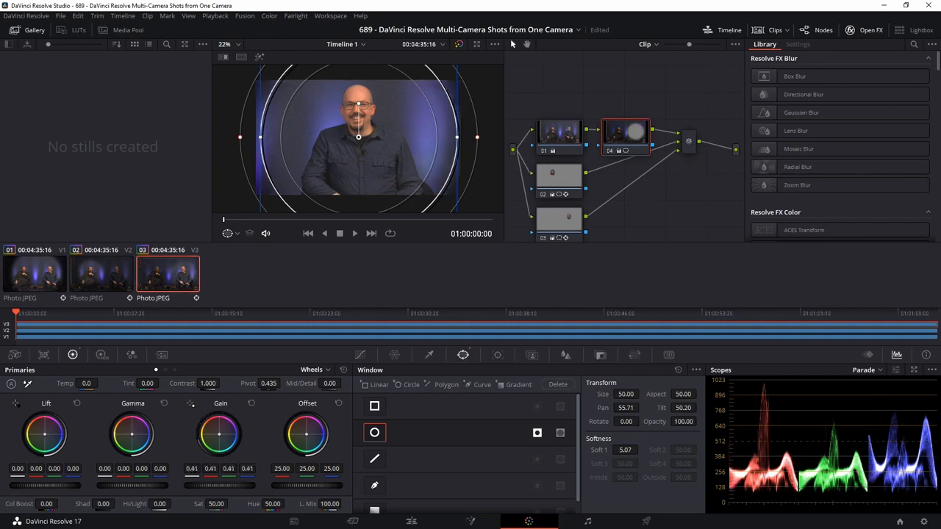
pyautogui.moveTo(432, 261); pyautogui.dragTo(414, 262)
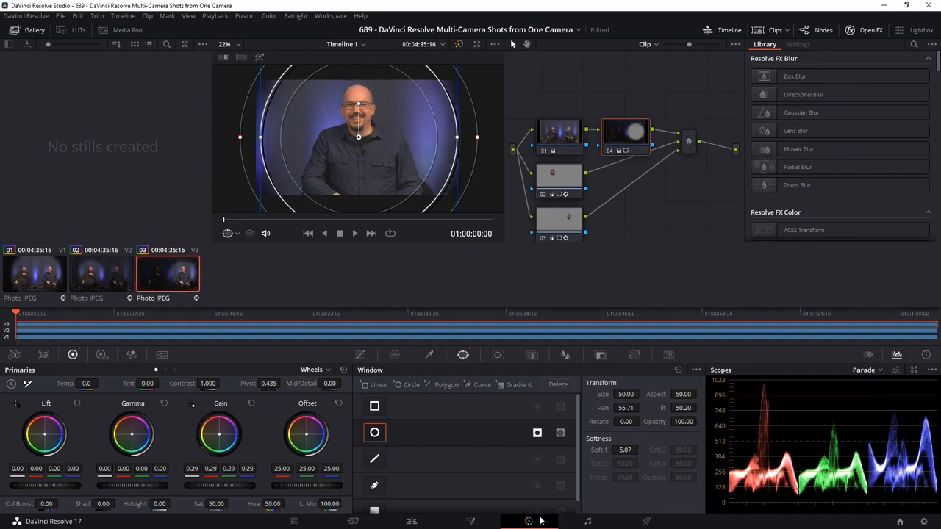
# Step: Return to the Edit page and toggle the Video 3 and Video 2 tracks off and on to compare the three vignetted shots
pyautogui.click(413, 522)
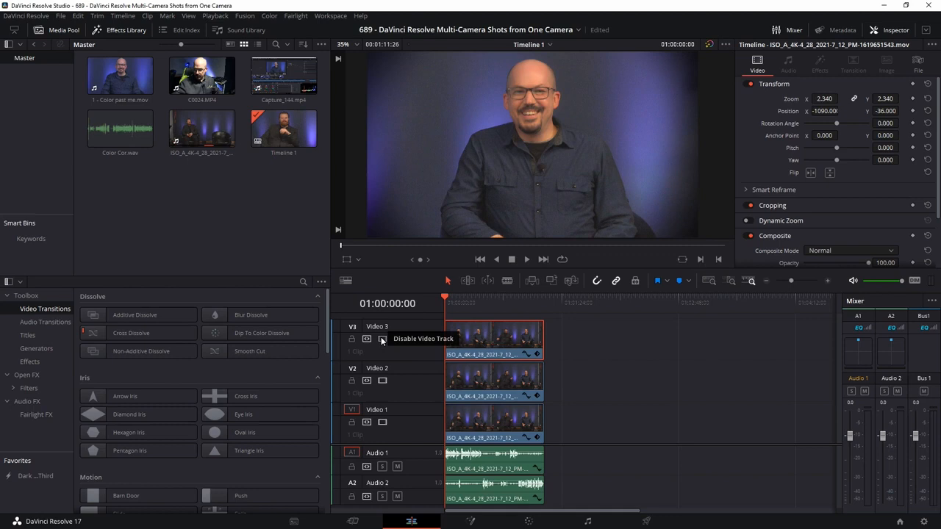
pyautogui.click(383, 339)
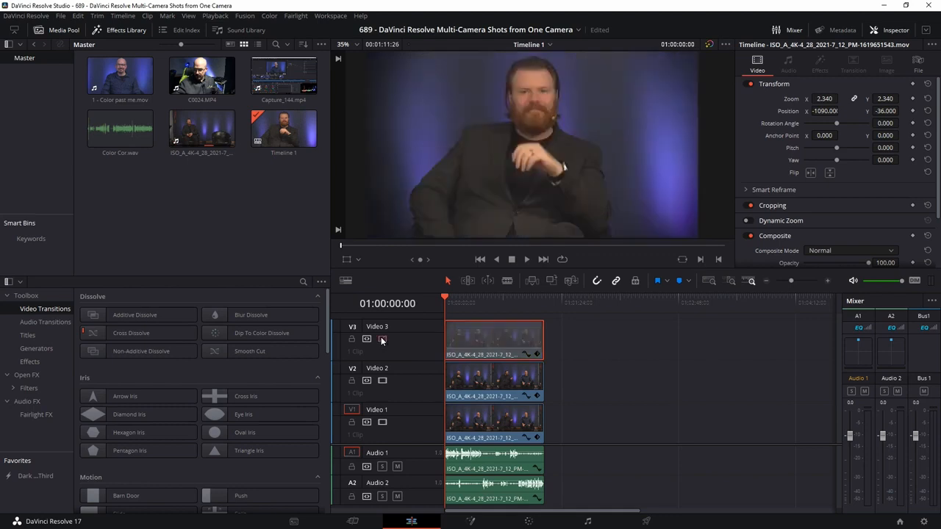
pyautogui.click(382, 381)
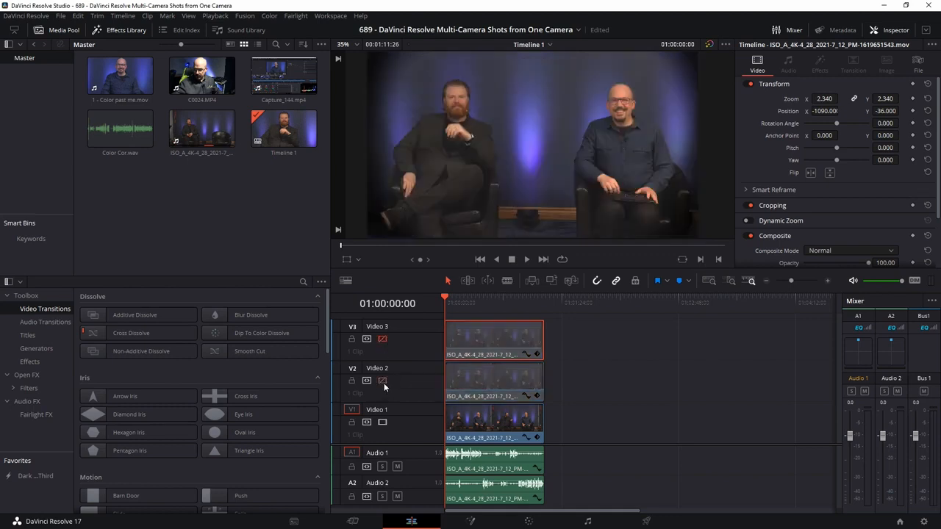
pyautogui.click(382, 380)
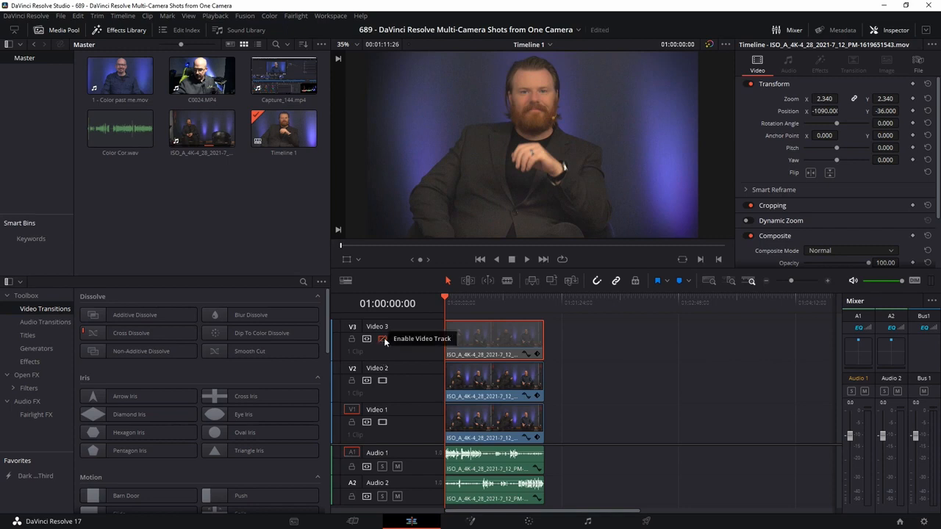
pyautogui.click(383, 338)
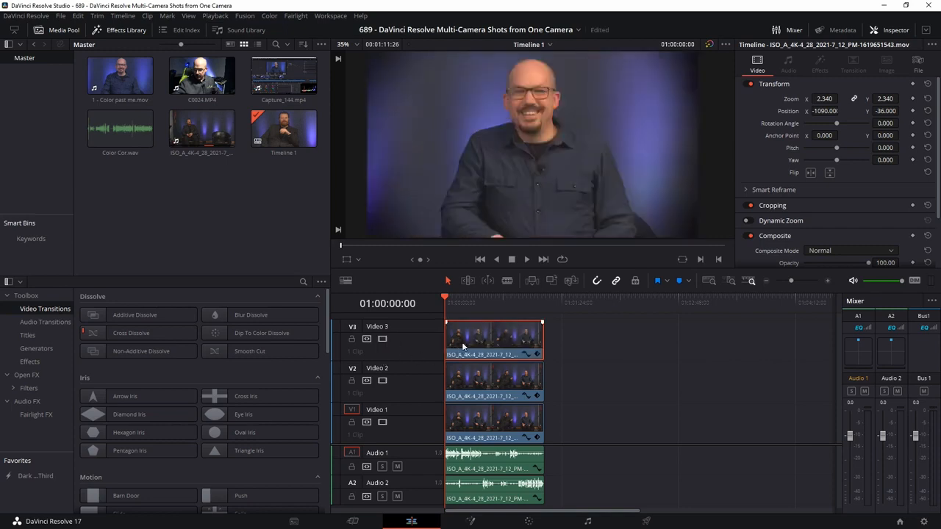
# Step: Create a new multicam clip from the ISO_A_4K source clip in the Media Pool, keeping the In angle sync and Sequential angle names
pyautogui.moveTo(589, 324); pyautogui.dragTo(445, 435)
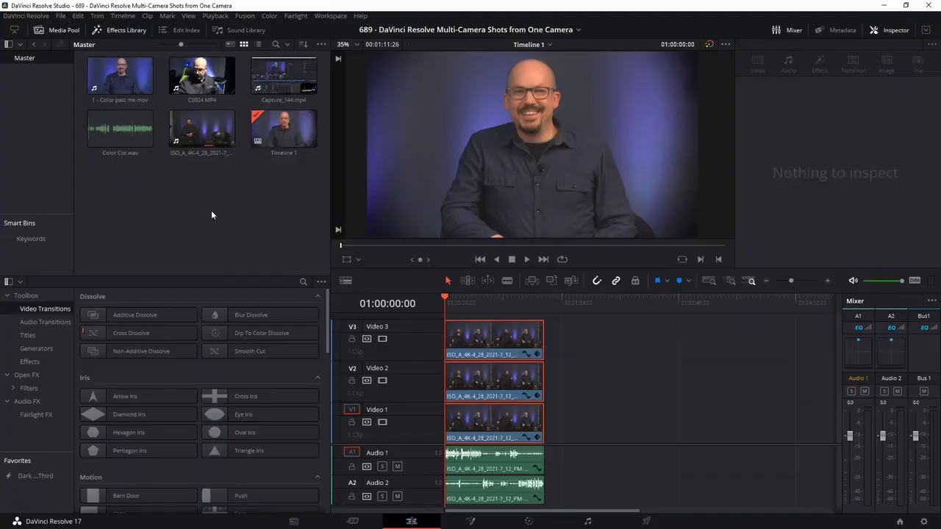
pyautogui.rightClick(190, 125)
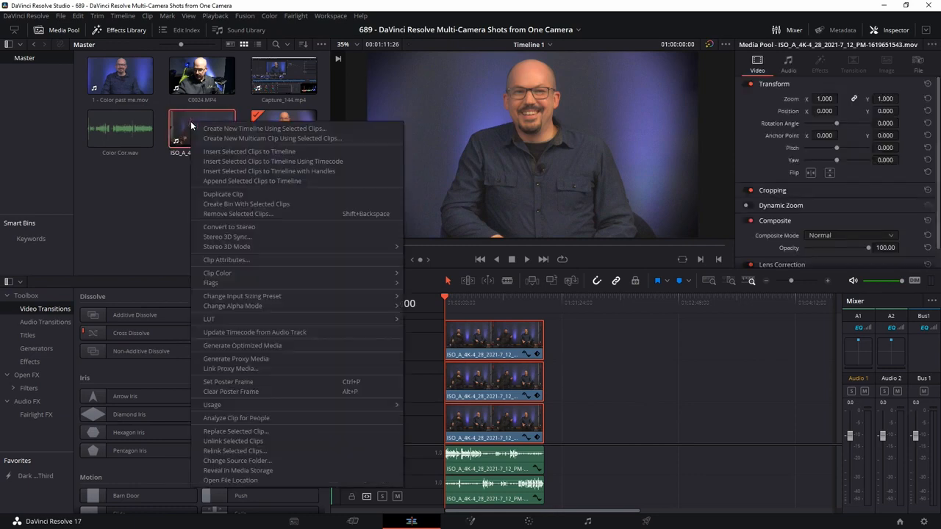
pyautogui.click(174, 177)
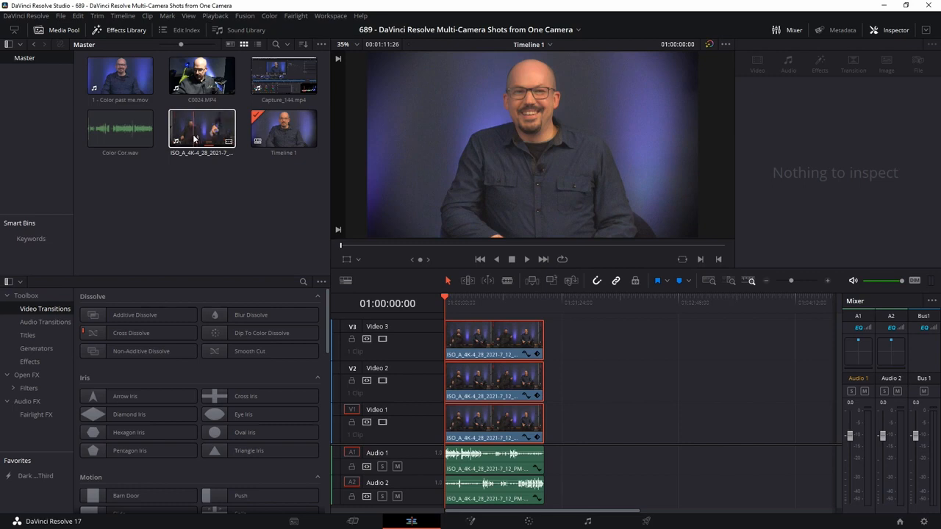
pyautogui.rightClick(194, 138)
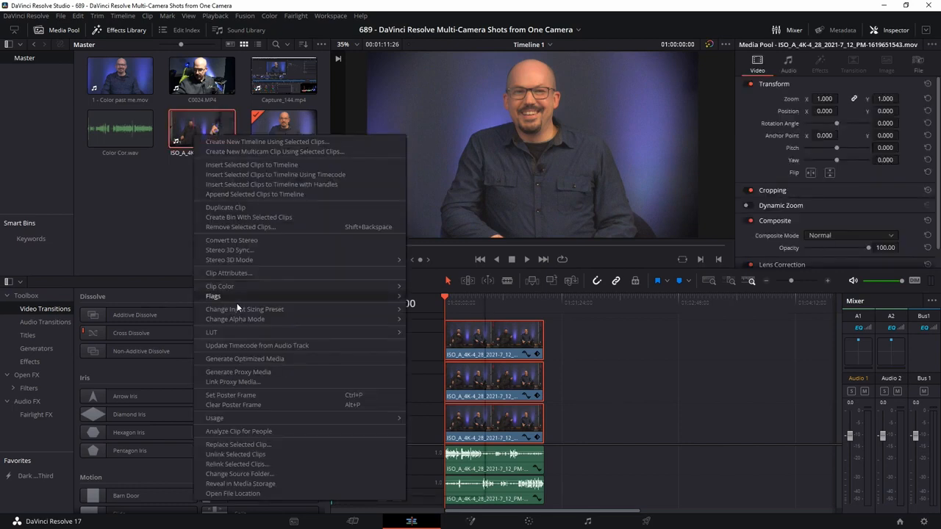
pyautogui.click(317, 151)
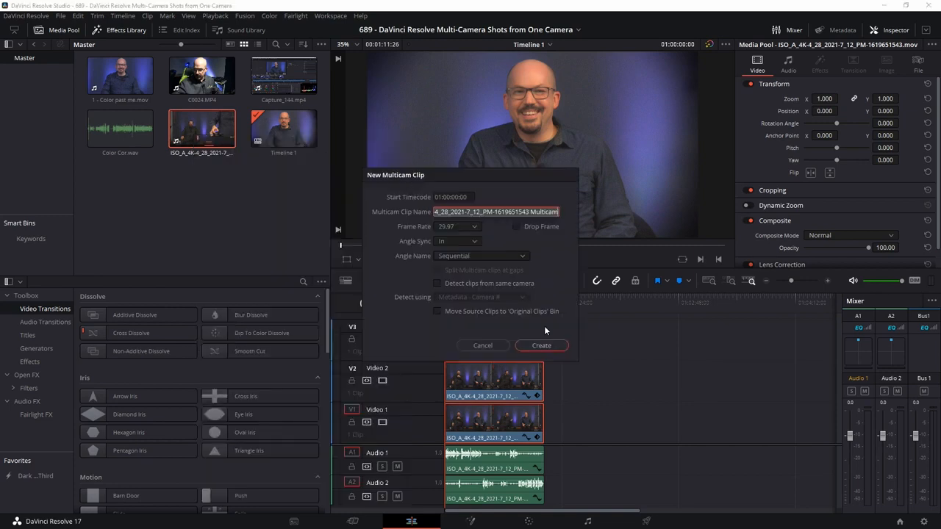
pyautogui.click(547, 345)
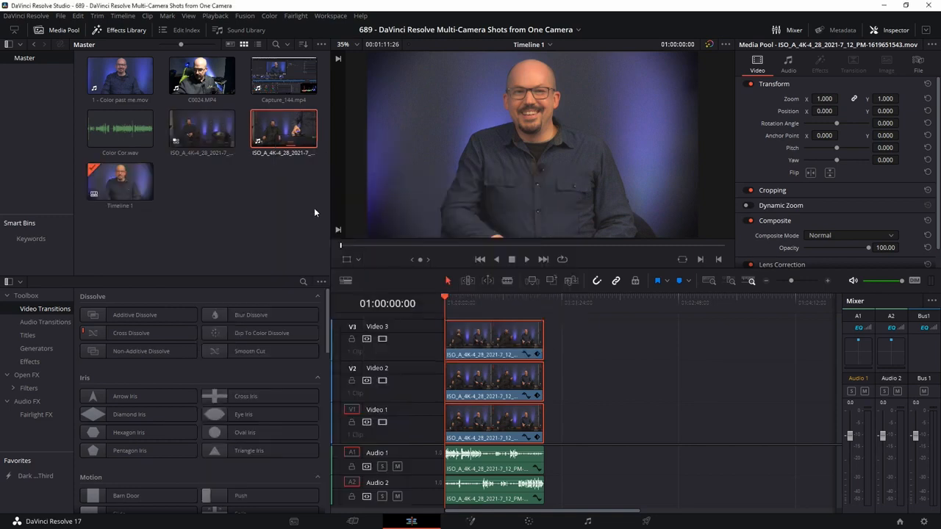
# Step: Open the new multicam clip in the timeline and delete its original video and audio from Angle 1
pyautogui.rightClick(283, 132)
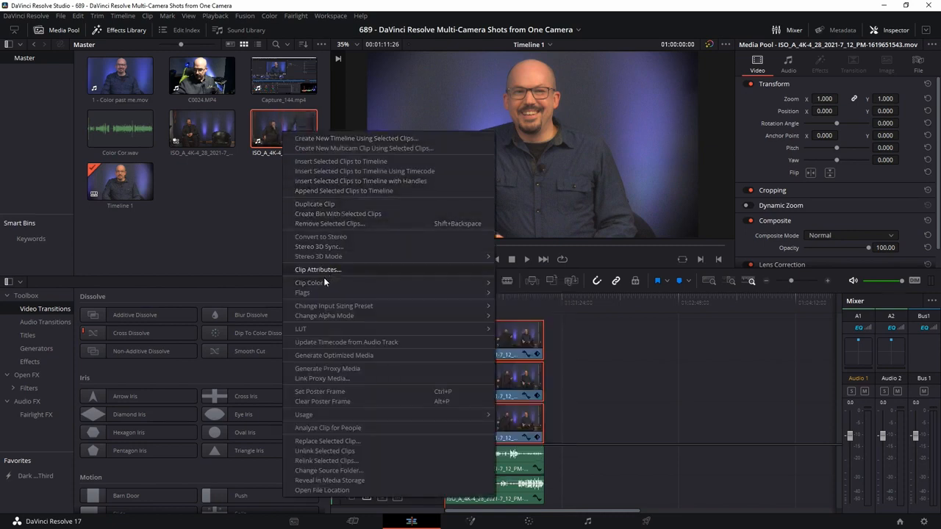
pyautogui.click(251, 195)
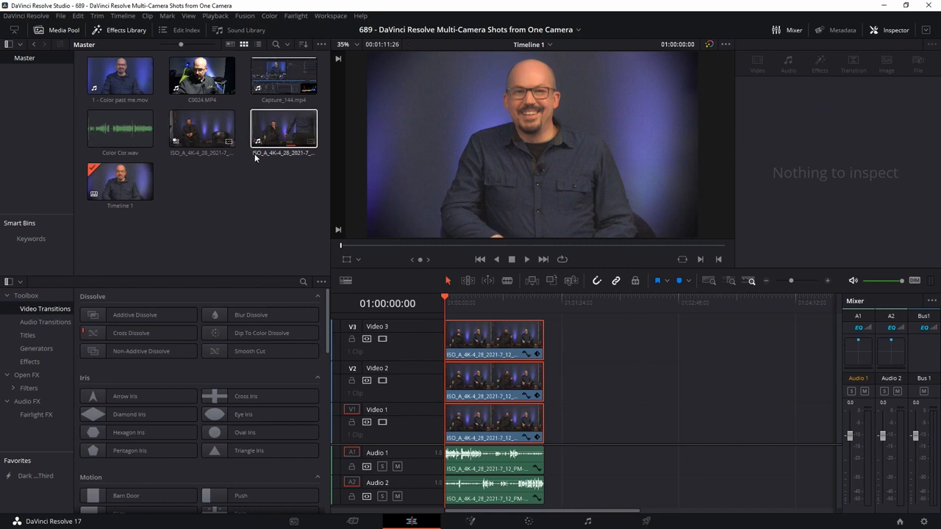
pyautogui.rightClick(179, 137)
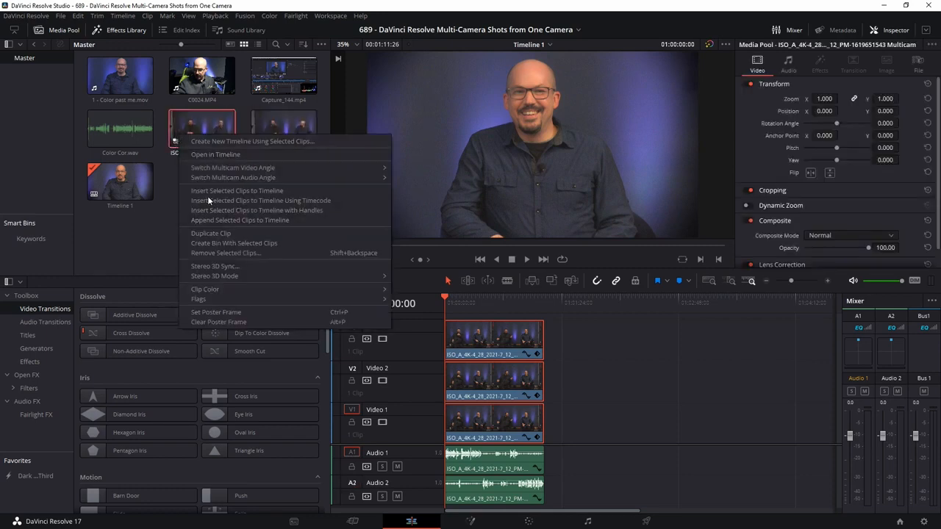
pyautogui.click(207, 153)
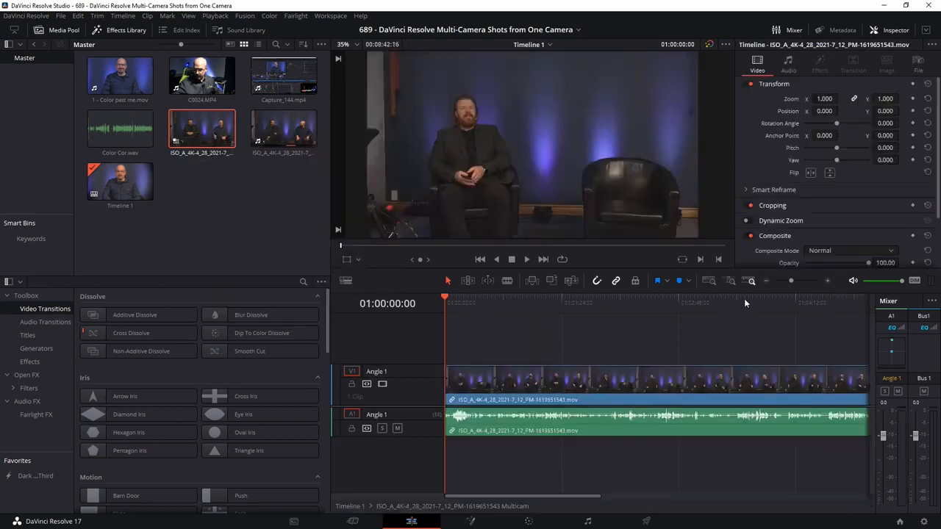
pyautogui.click(785, 277)
pyautogui.moveTo(560, 304); pyautogui.dragTo(472, 308)
pyautogui.click(497, 388)
pyautogui.press('Delete')
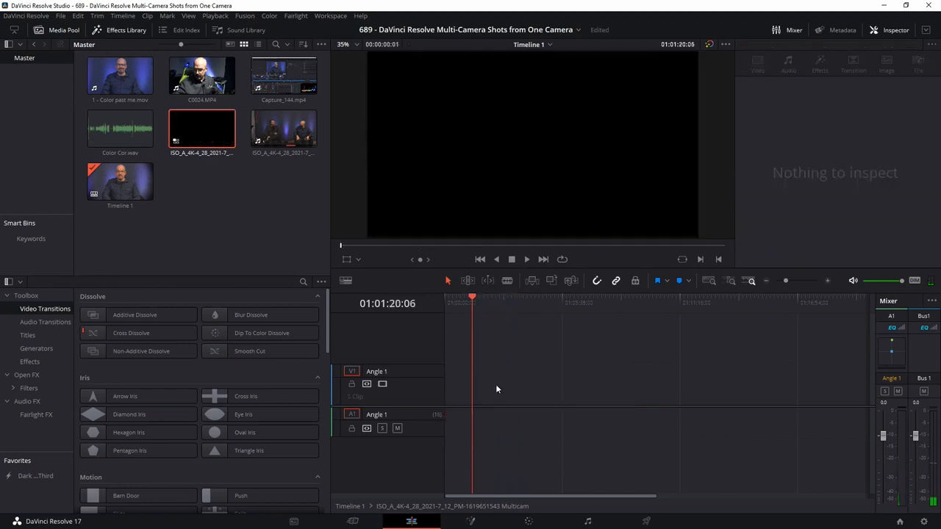
# Step: Open Timeline 1 and cut the three stacked video clips from Video 1, Video 2 and Video 3
pyautogui.rightClick(119, 187)
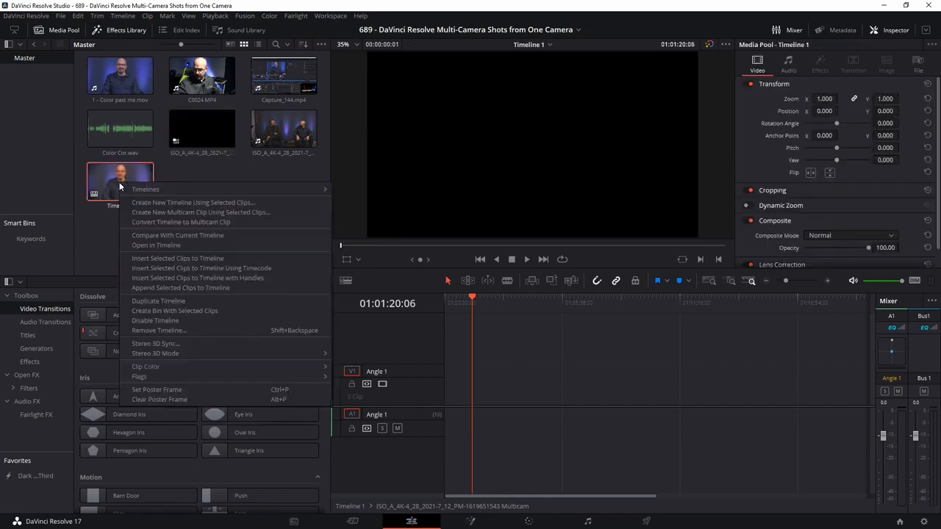
pyautogui.click(151, 250)
pyautogui.moveTo(579, 341); pyautogui.dragTo(494, 431)
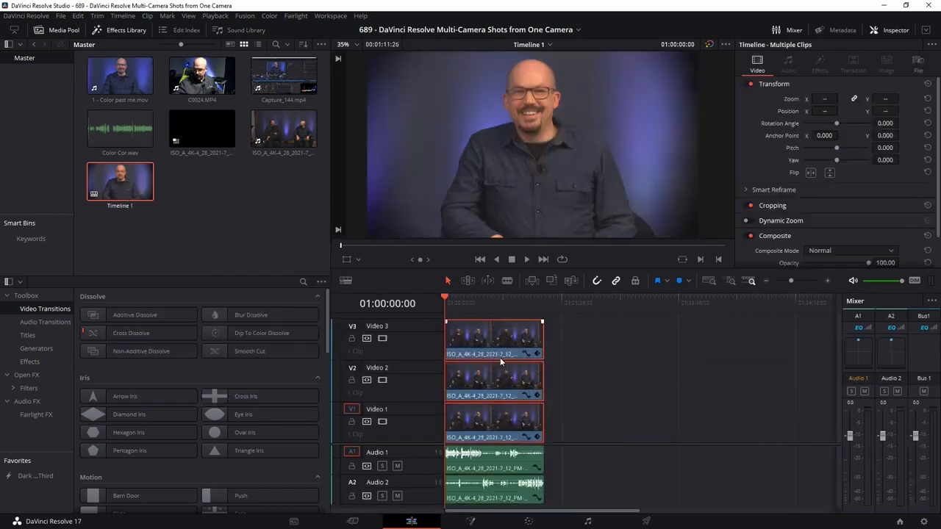
pyautogui.press('Delete')
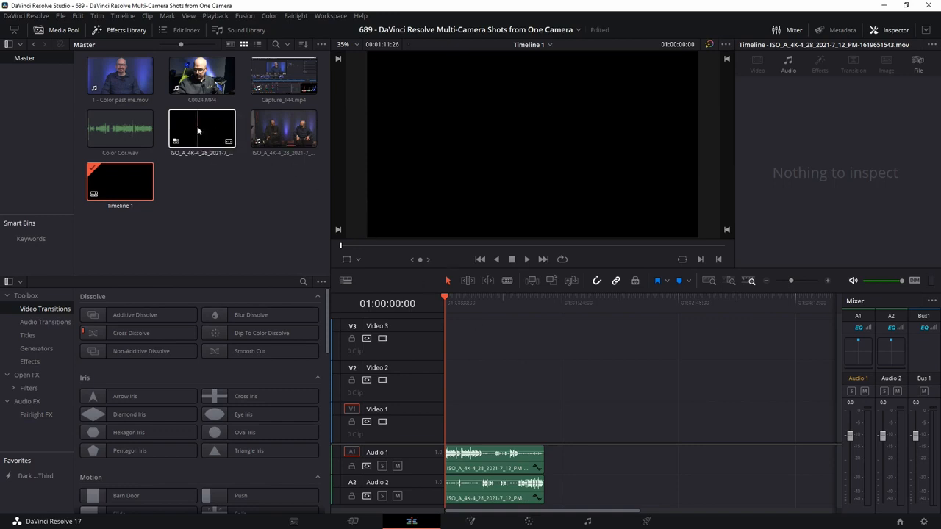
# Step: Reopen the emptied multicam clip in the timeline and paste the three video clips at 01:00:00:00 as Angles 1 to 3
pyautogui.rightClick(193, 120)
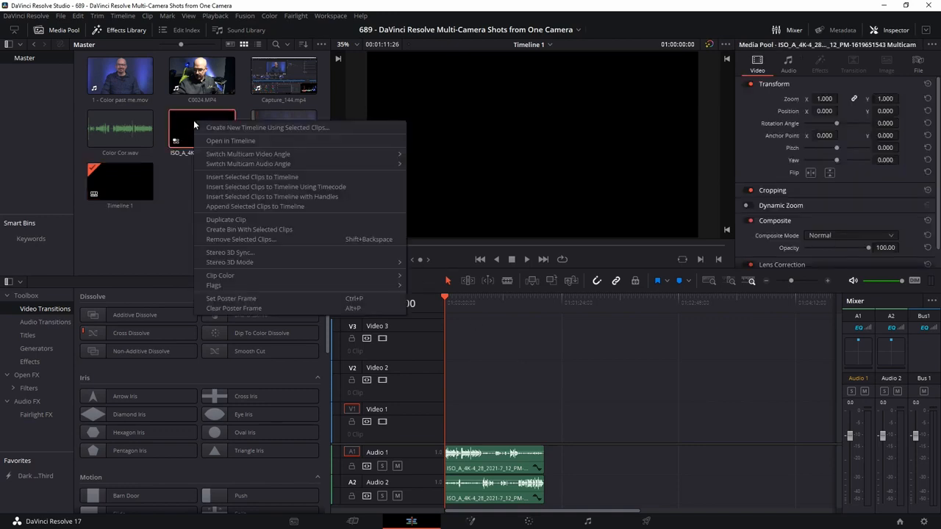
pyautogui.click(218, 138)
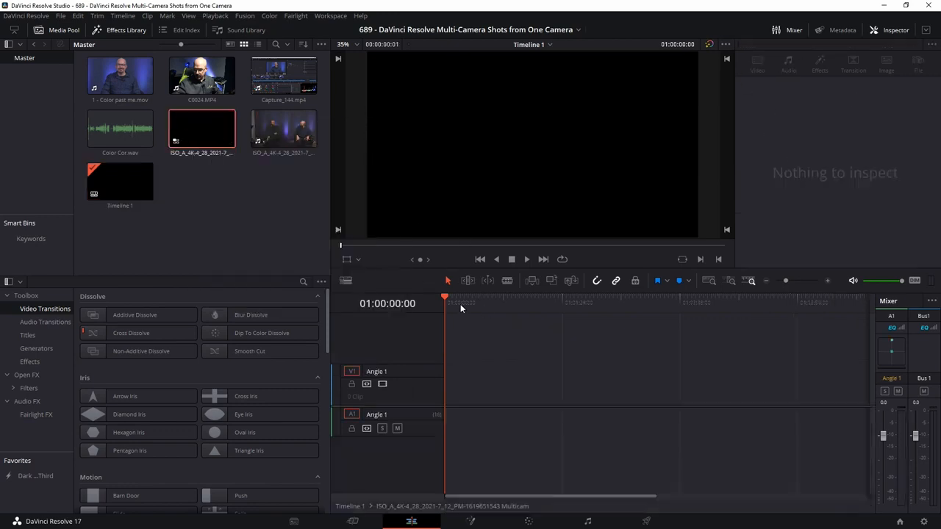
pyautogui.press('Home')
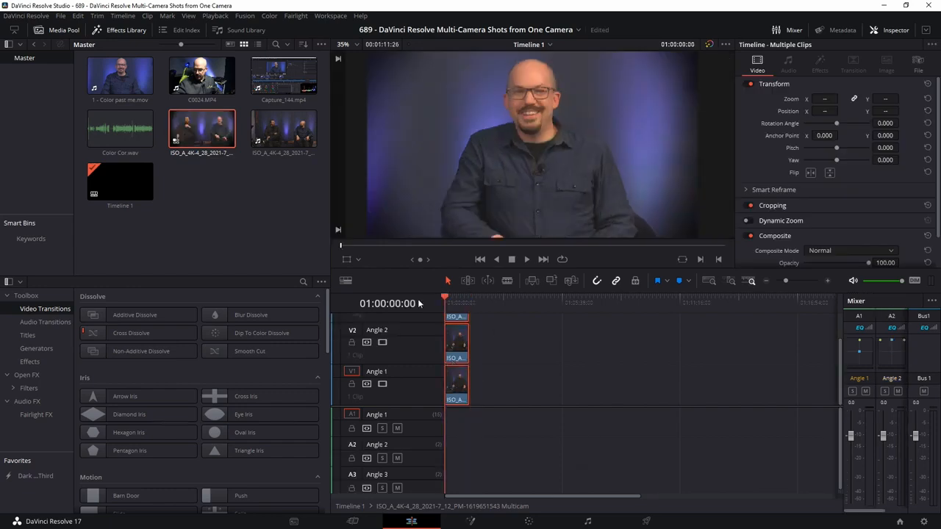
pyautogui.scroll(2, 430, 374)
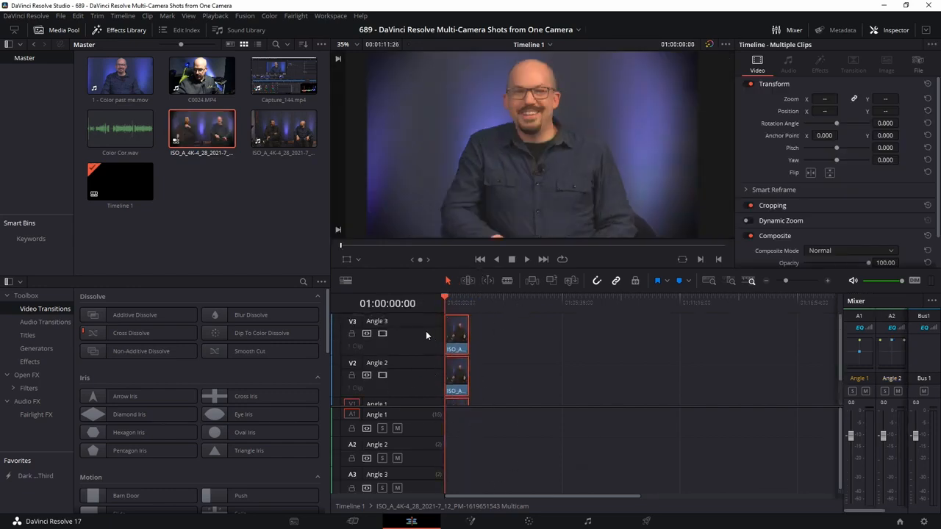
# Step: Rename Angle 3 and Angle 2 after the person each close-up shows, and rename Angle 1 as Wide
pyautogui.doubleClick(388, 324)
pyautogui.write('Robbie')
pyautogui.press('Return')
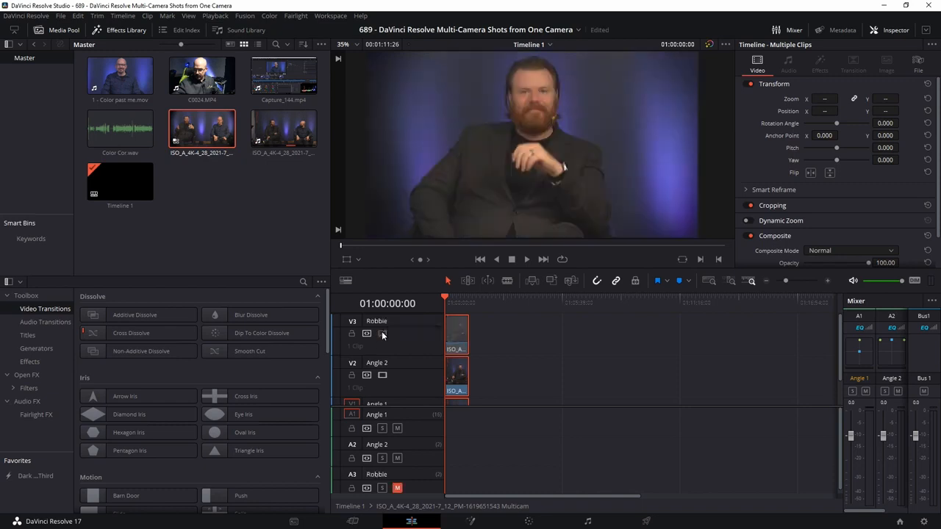
pyautogui.scroll(-2, 403, 356)
pyautogui.doubleClick(377, 372)
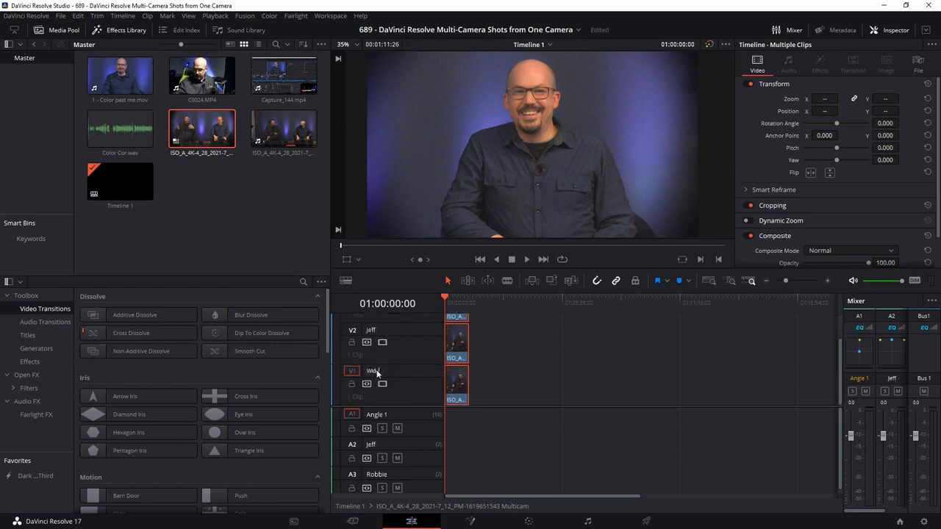
pyautogui.write('Wide')
pyautogui.press('Return')
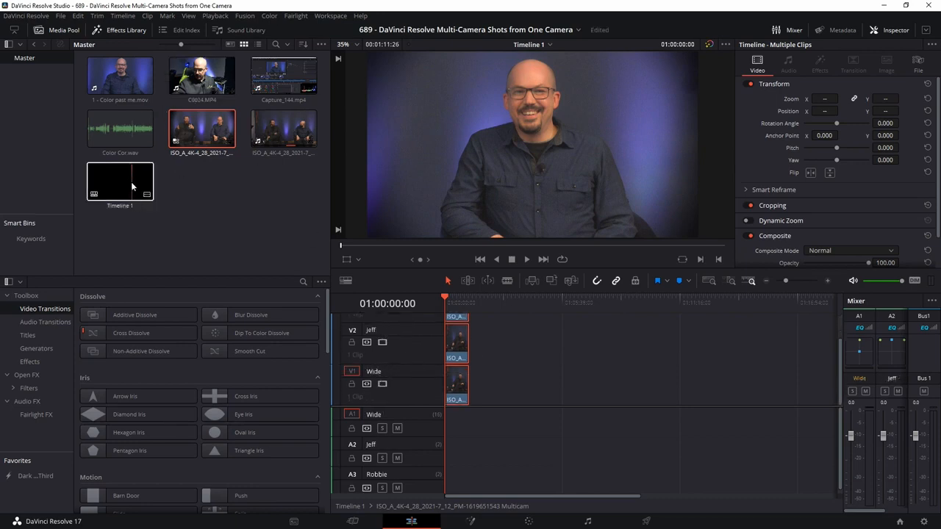
# Step: Open Timeline 1 from the Media Pool with the playhead at 01:00:00:00
pyautogui.rightClick(132, 184)
pyautogui.click(186, 242)
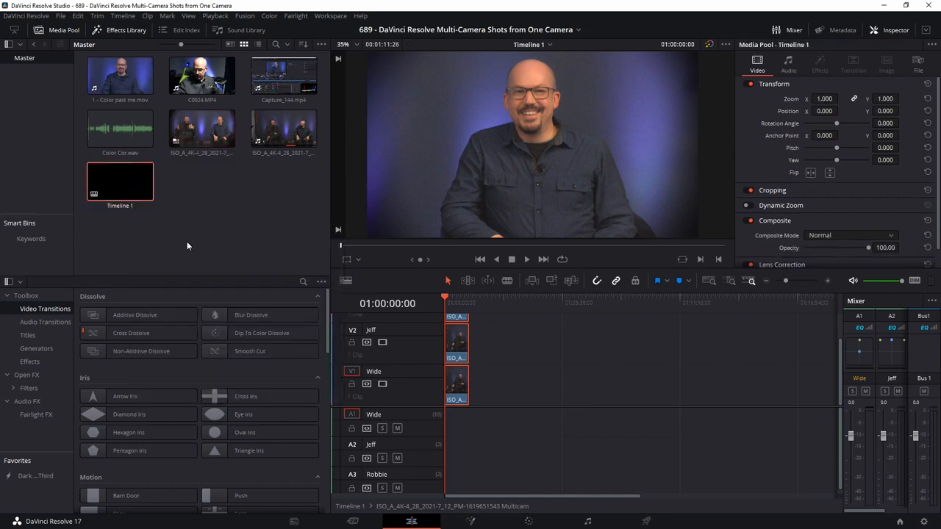
pyautogui.moveTo(458, 304); pyautogui.dragTo(417, 306)
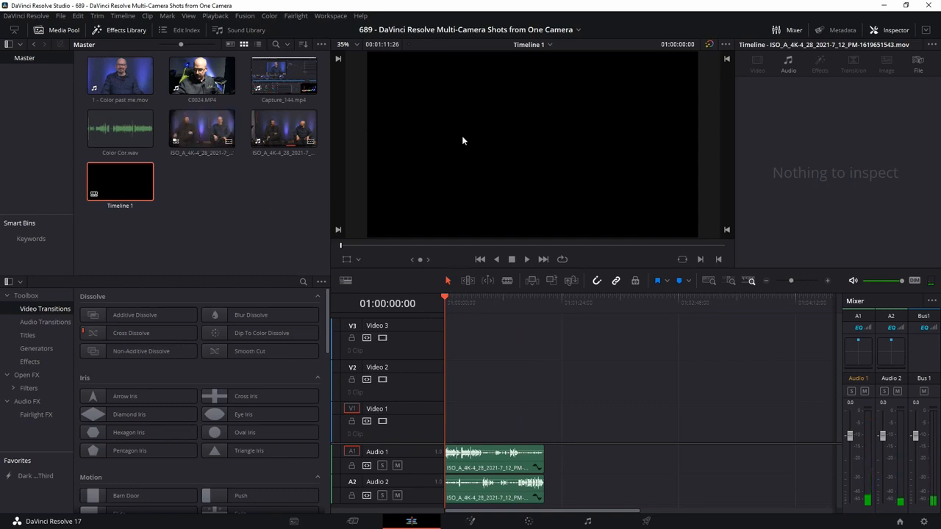
# Step: Hide the Inspector to show both viewers and switch the source viewer to Multicam mode
pyautogui.click(902, 33)
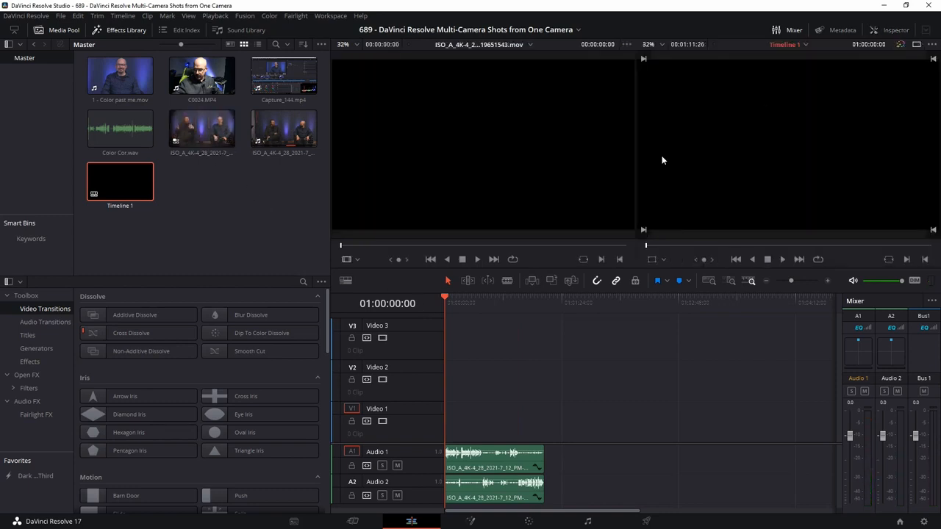
pyautogui.click(358, 259)
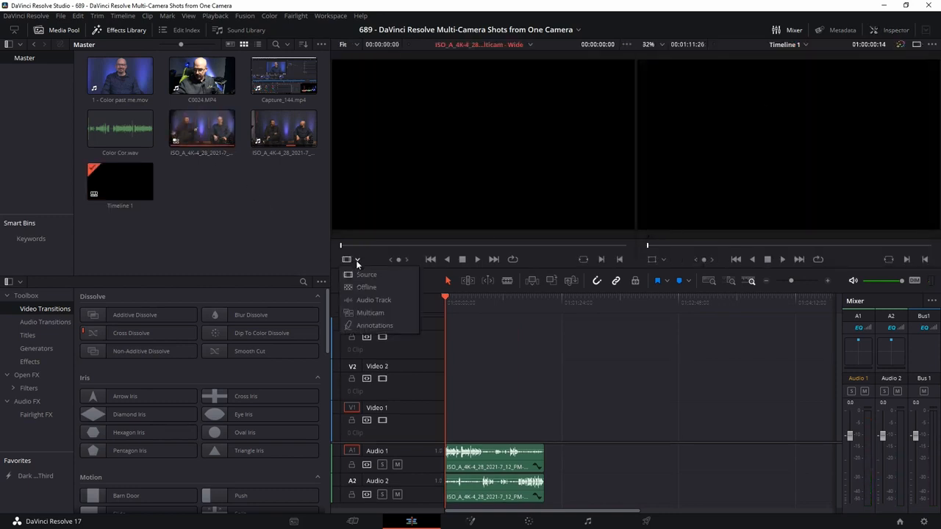
pyautogui.click(368, 311)
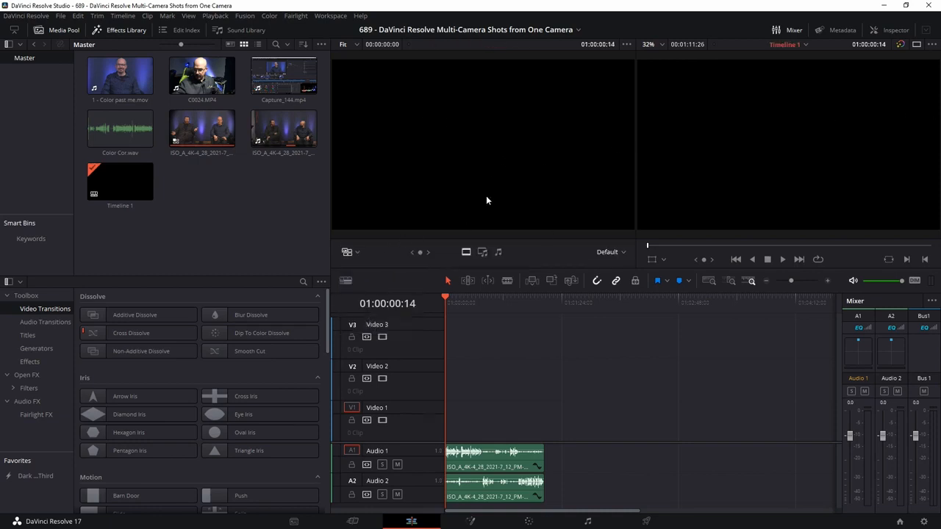
# Step: Place the multicam clip on Video 1 at 01:00:00:00, above the existing audio clips
pyautogui.moveTo(464, 303); pyautogui.dragTo(384, 313)
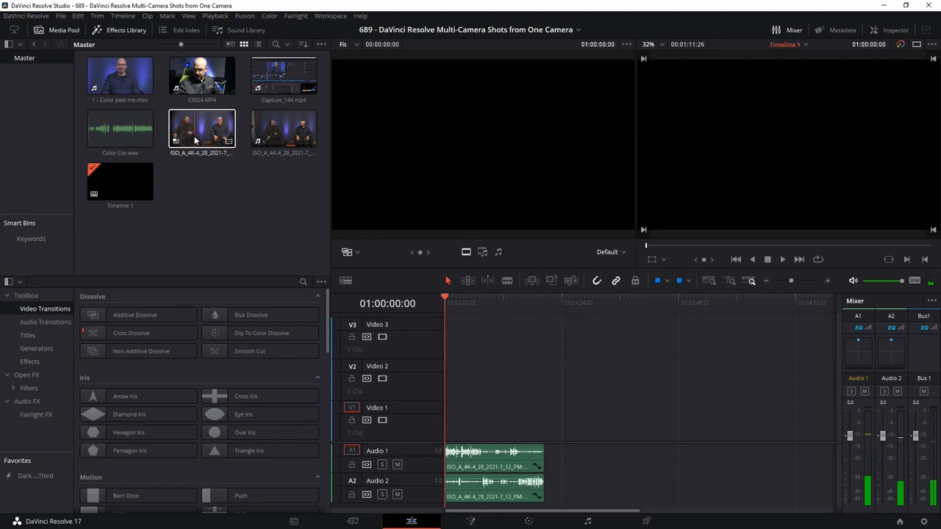
pyautogui.moveTo(204, 131); pyautogui.dragTo(465, 439)
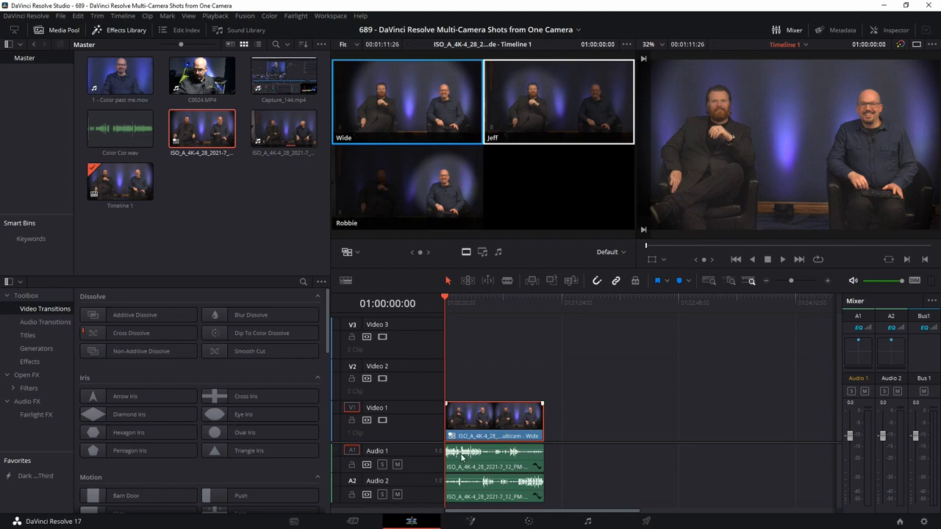
pyautogui.moveTo(500, 412); pyautogui.dragTo(440, 419)
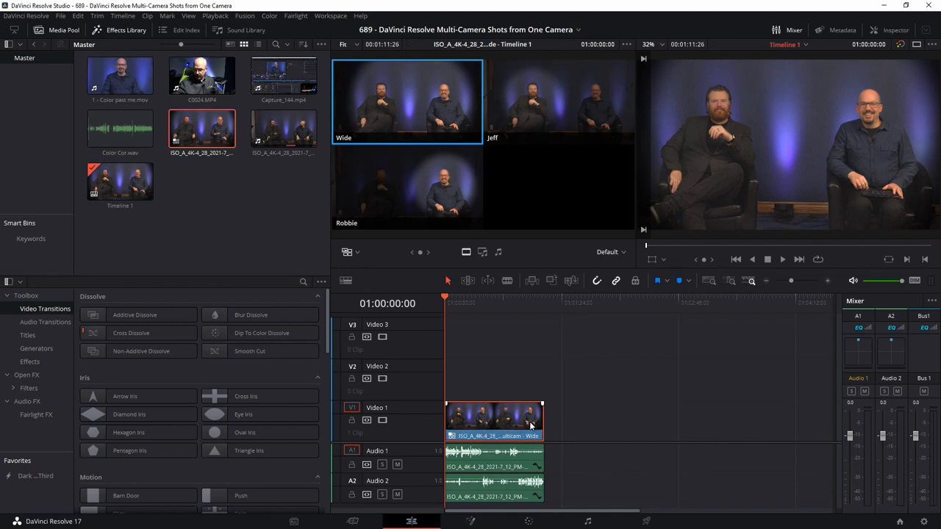
# Step: Play the multicam clip and cut live between the Wide angle and both close-ups, ending on Wide at about 01:00:34
pyautogui.click(784, 259)
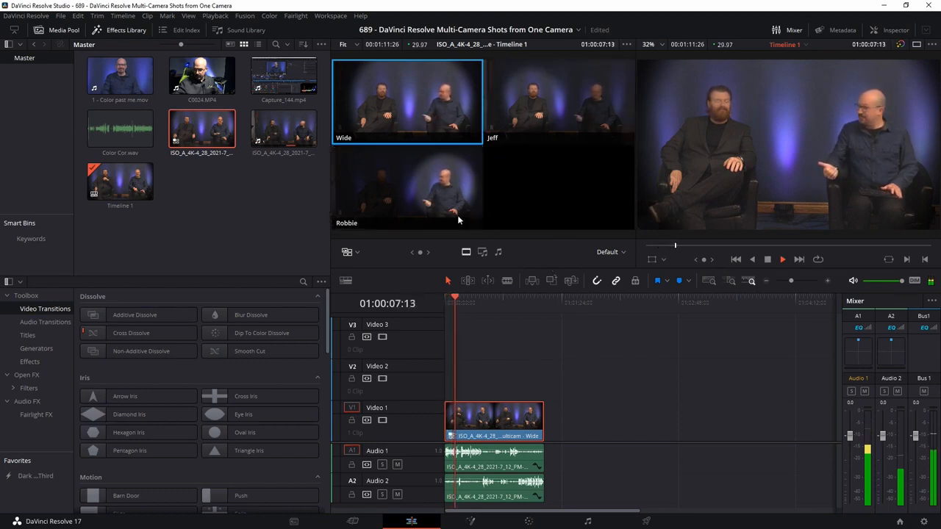
pyautogui.click(465, 180)
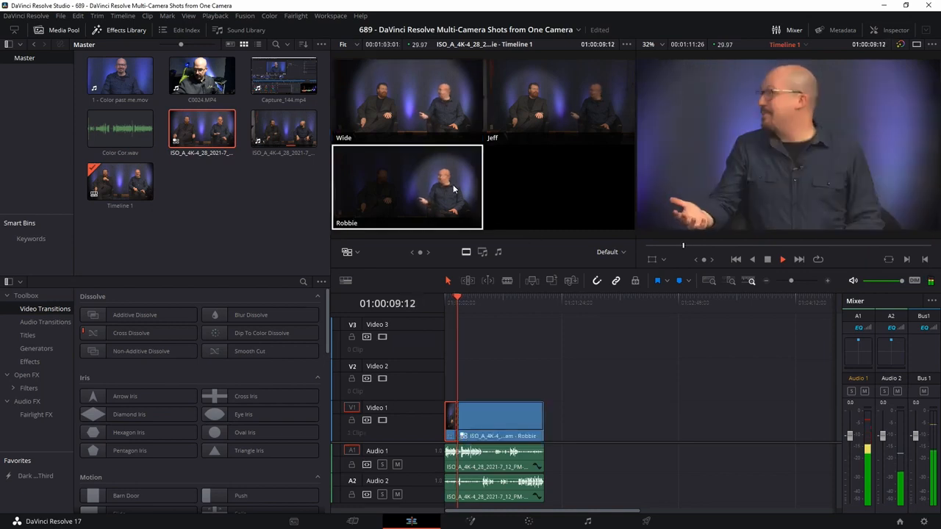
pyautogui.click(427, 108)
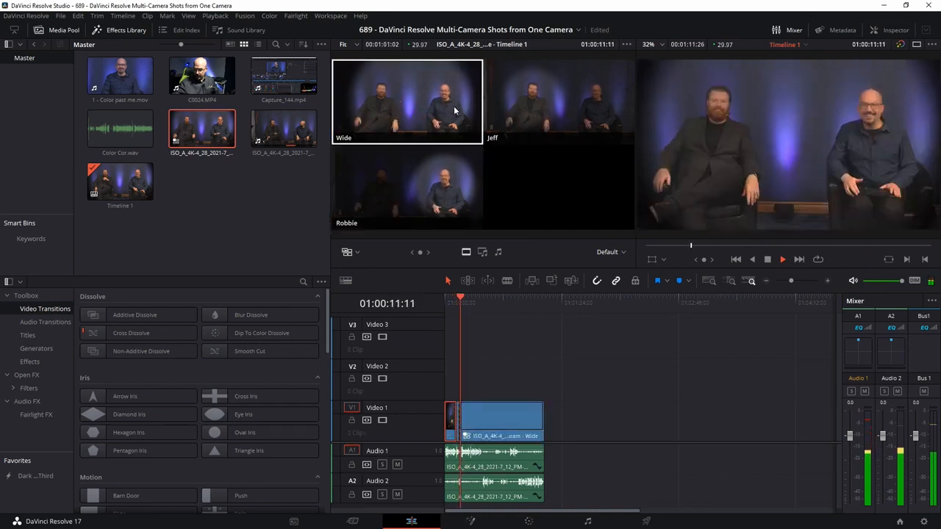
pyautogui.click(556, 94)
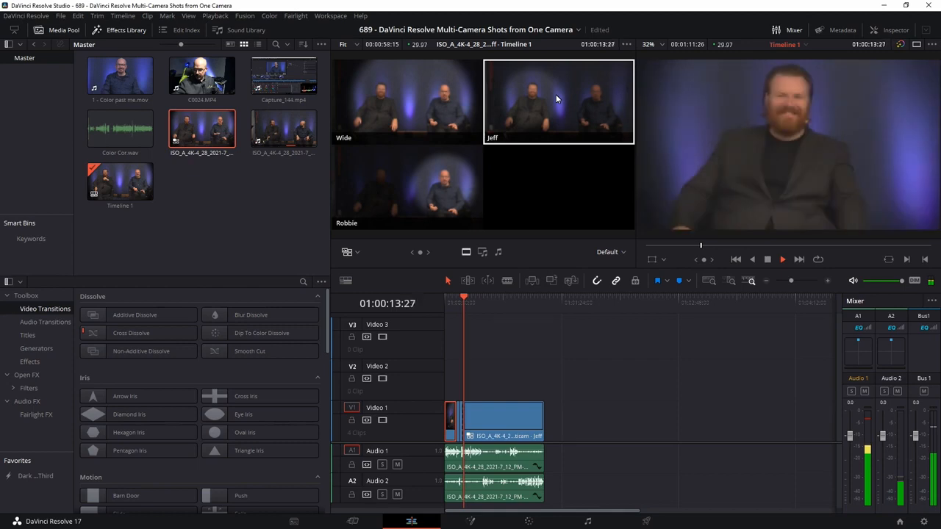
pyautogui.click(431, 175)
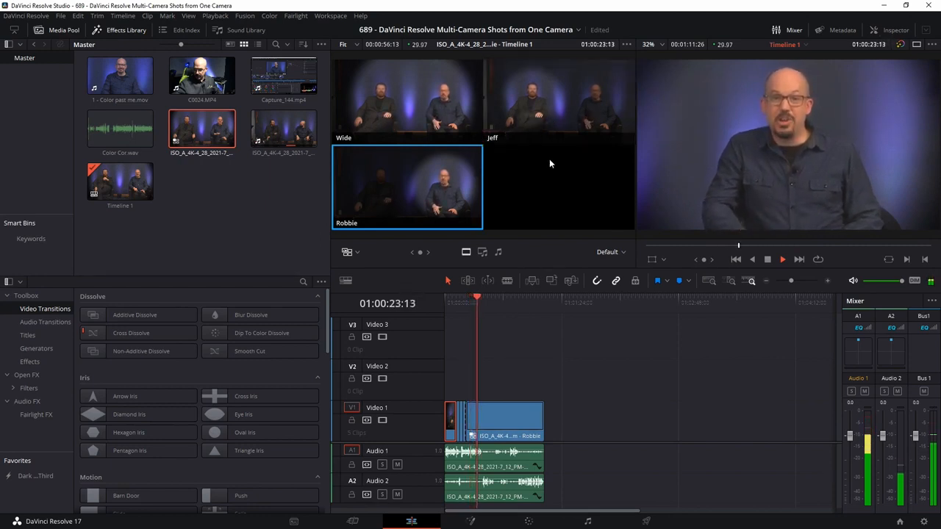
pyautogui.click(554, 112)
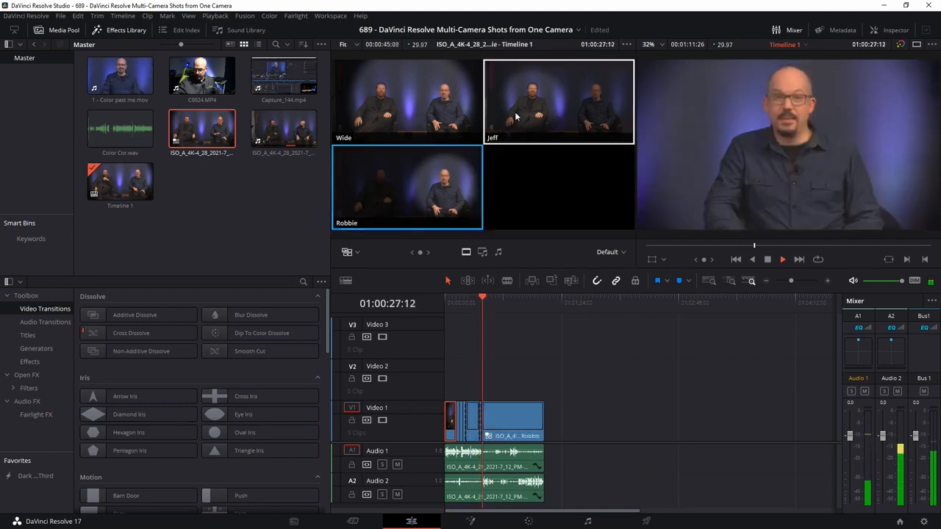
pyautogui.click(558, 111)
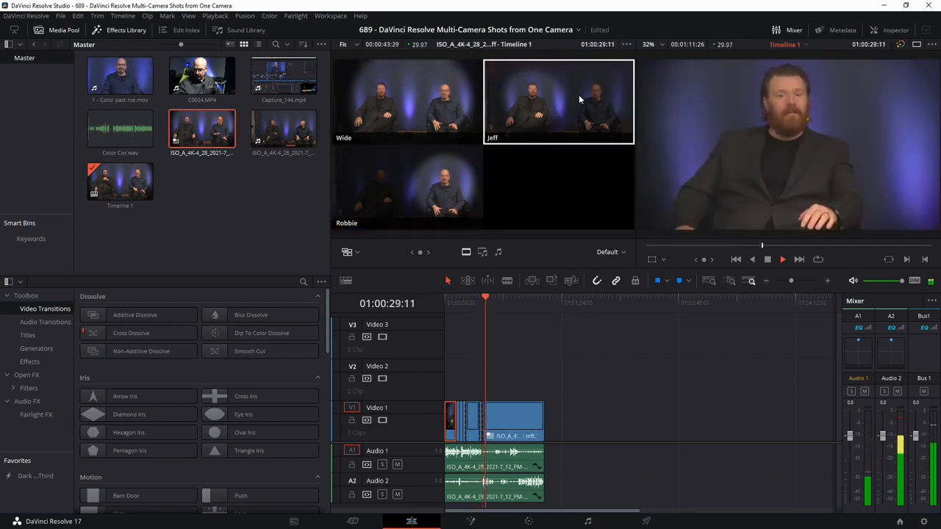
pyautogui.click(441, 108)
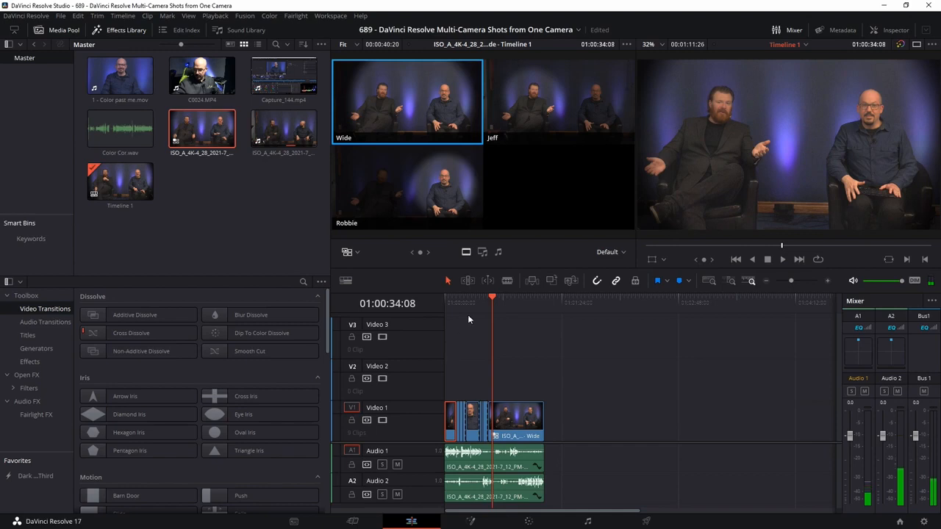
# Step: Play back the switched multicam edit from 01:00:00:00 in a single viewer, with the timeline zoomed in to its cuts
pyautogui.moveTo(470, 303); pyautogui.dragTo(436, 306)
pyautogui.moveTo(788, 281); pyautogui.dragTo(798, 285)
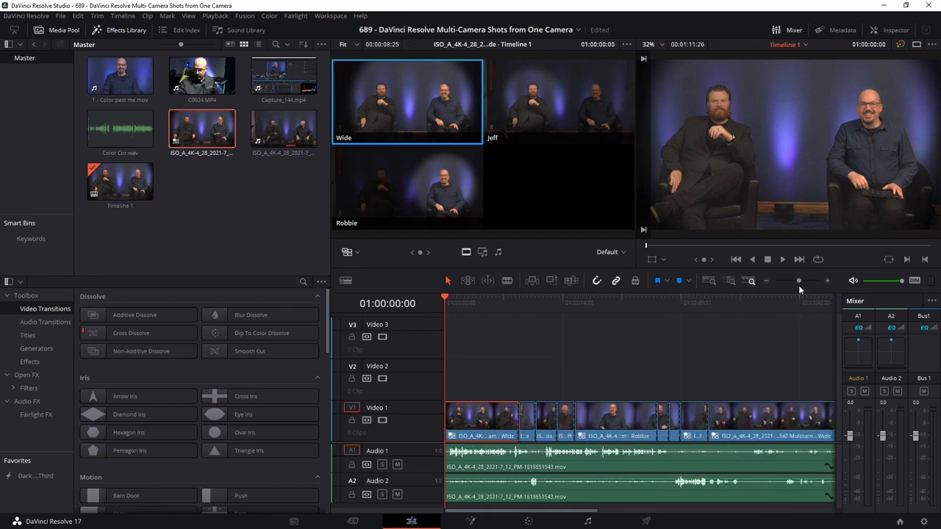
pyautogui.click(890, 30)
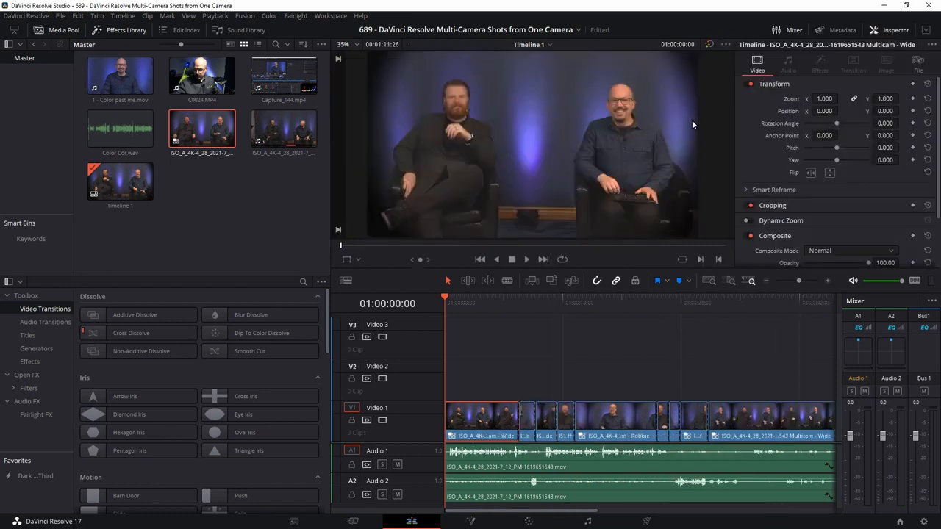
pyautogui.click(292, 253)
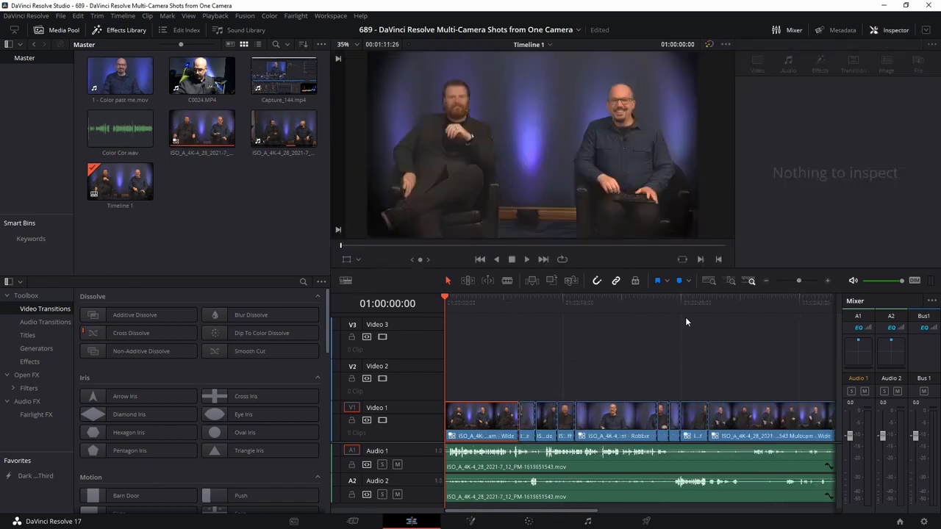
pyautogui.press('space')
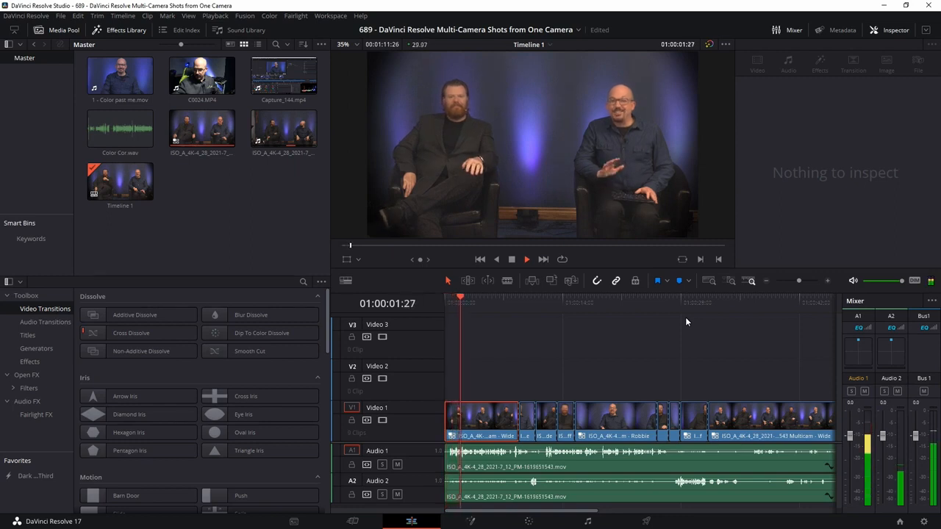
pyautogui.click(508, 303)
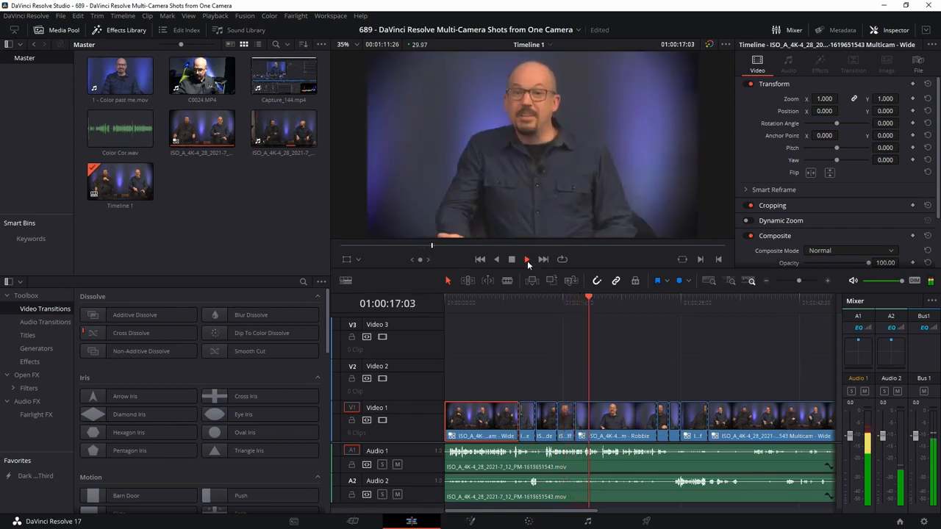
# Step: Return to the multicam viewer and continue cutting live between the angles from about 01:00:35, stopping playback at 01:00:58:00
pyautogui.click(886, 31)
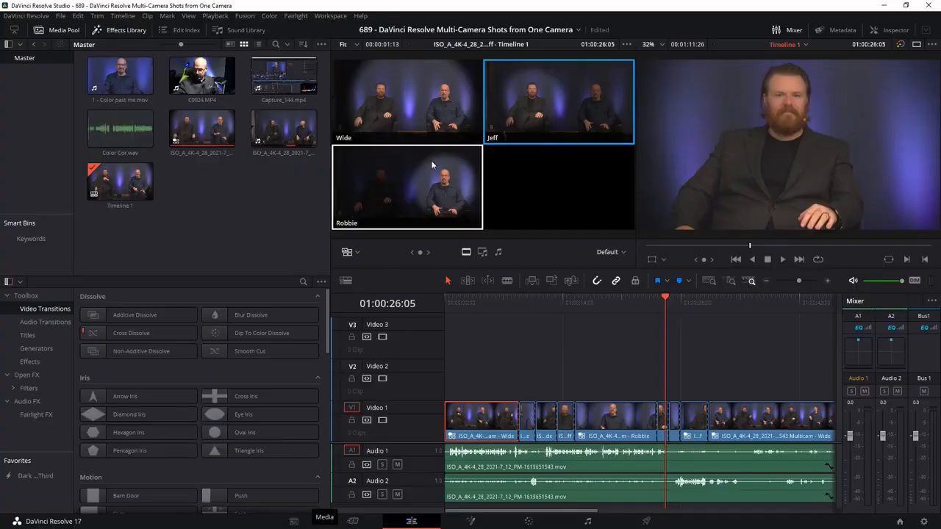
pyautogui.click(590, 106)
pyautogui.click(575, 122)
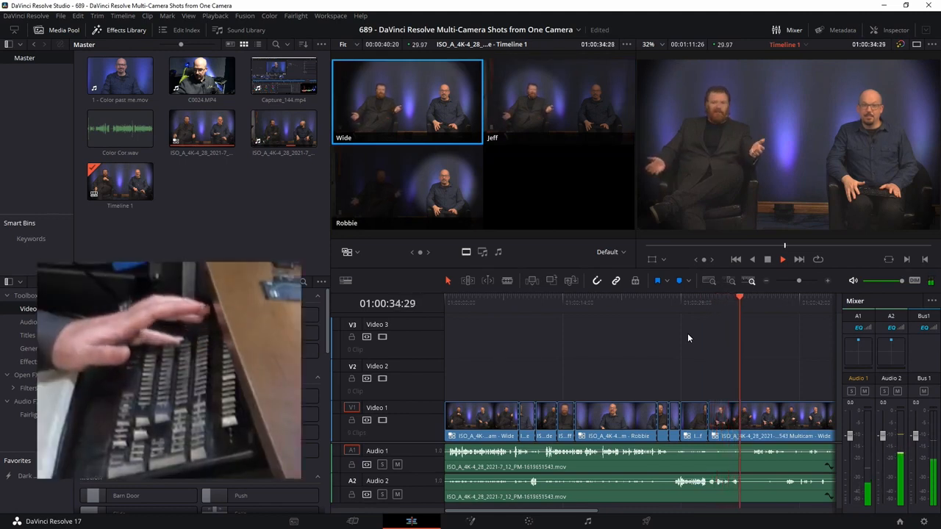
pyautogui.press('2')
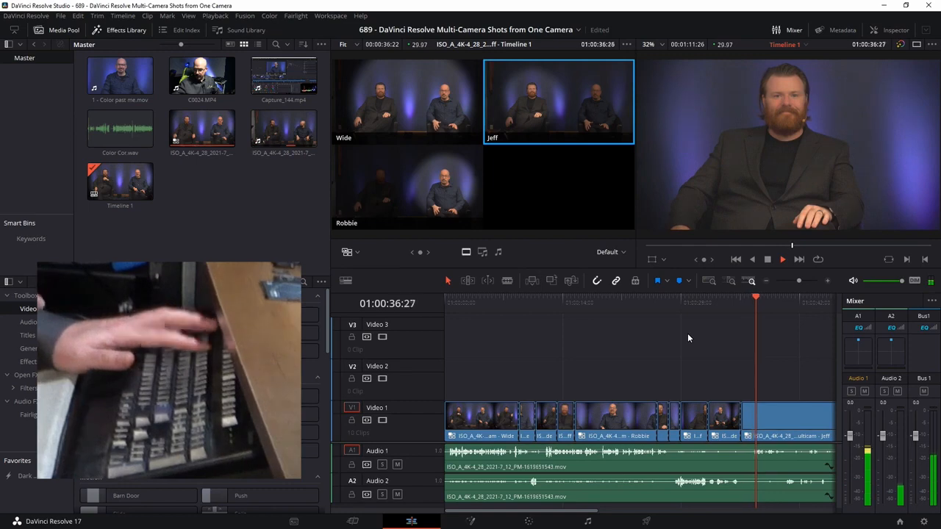
pyautogui.press('3')
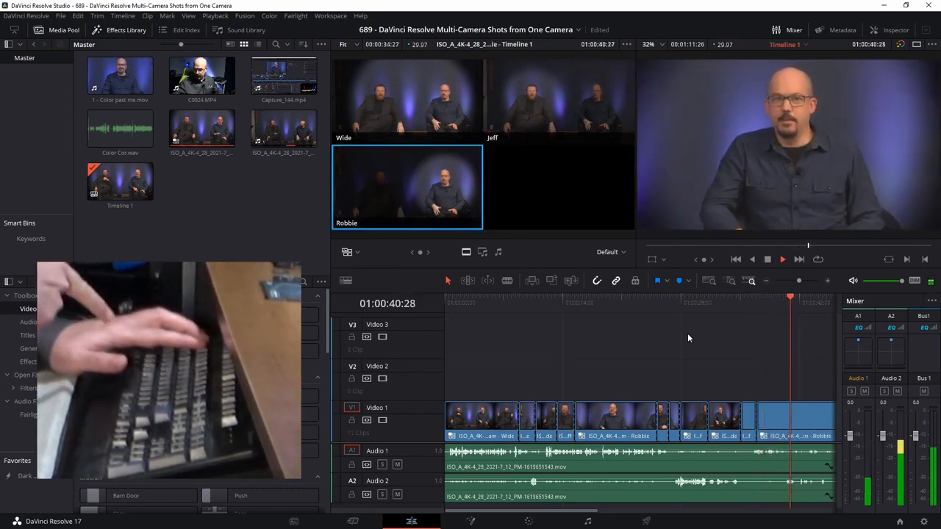
pyautogui.press('2')
pyautogui.press('3')
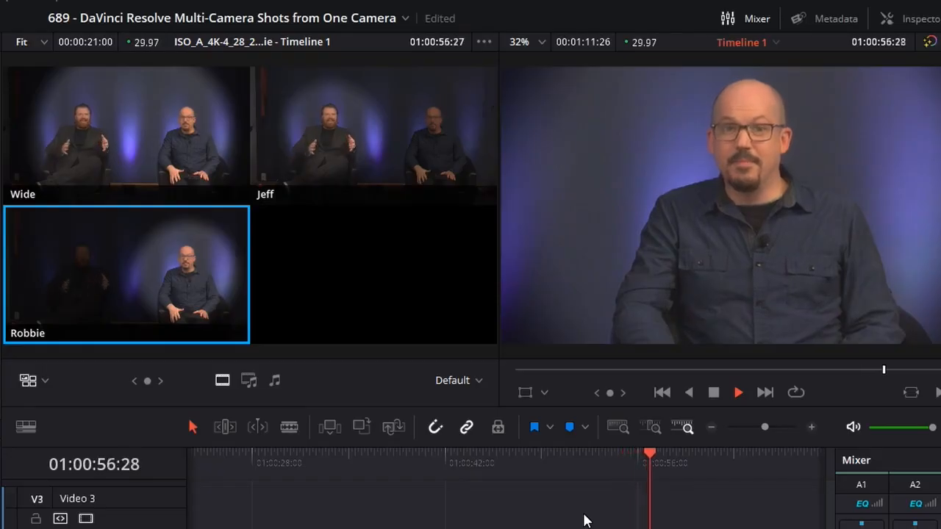
pyautogui.press('space')
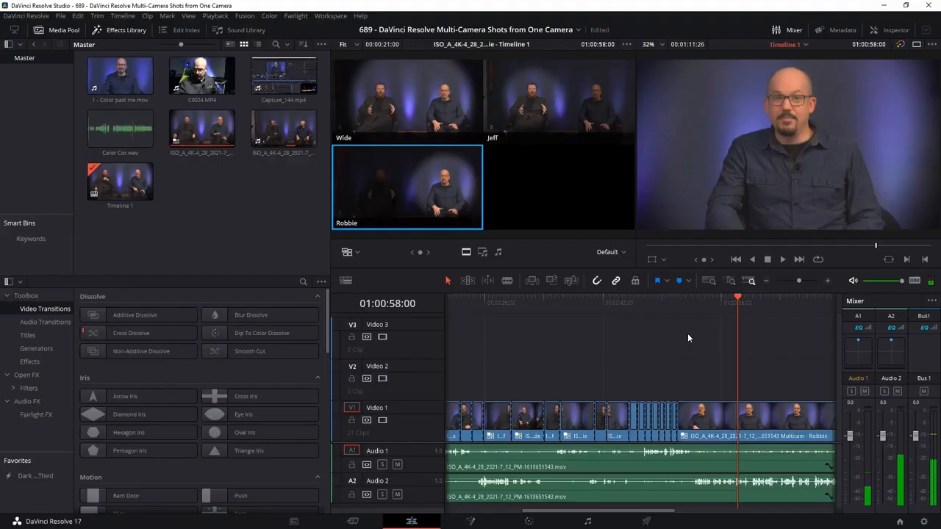
# Step: Split the last multicam segment on Video 1 at 01:00:53:09
pyautogui.moveTo(695, 301)
pyautogui.mouseDown()
pyautogui.moveTo(683, 300)
pyautogui.moveTo(692, 301)
pyautogui.mouseUp()
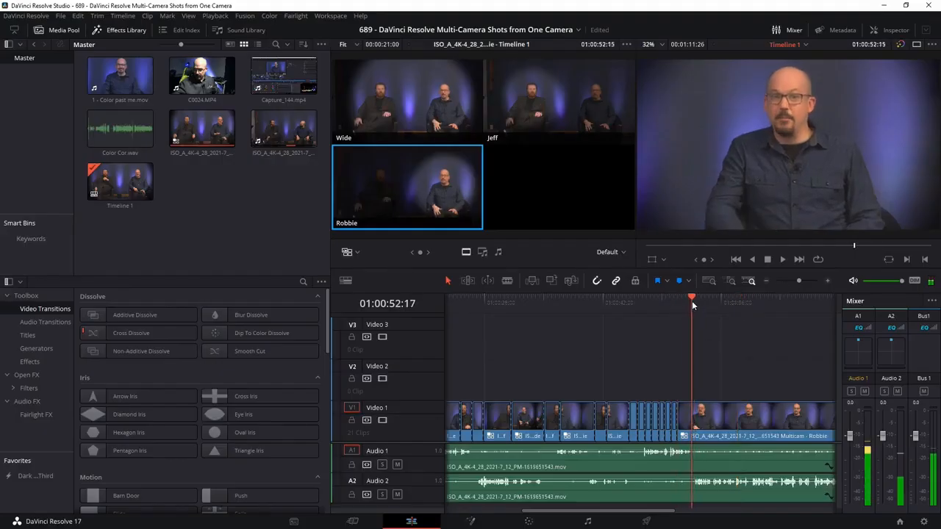
pyautogui.press('space')
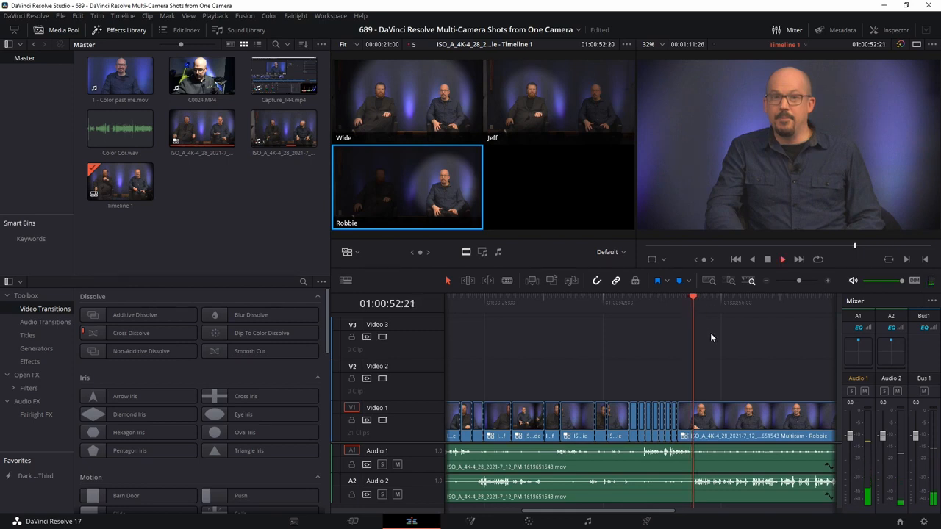
pyautogui.moveTo(800, 279); pyautogui.dragTo(803, 284)
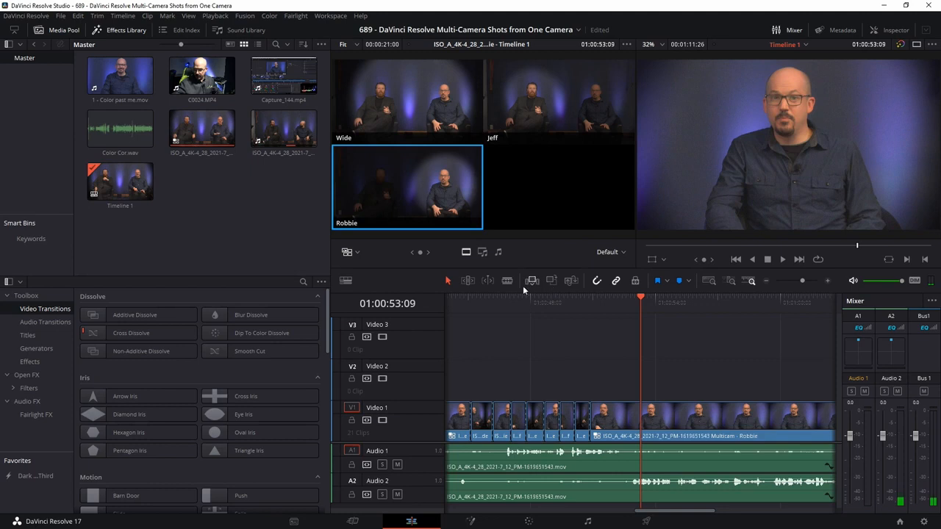
pyautogui.click(640, 413)
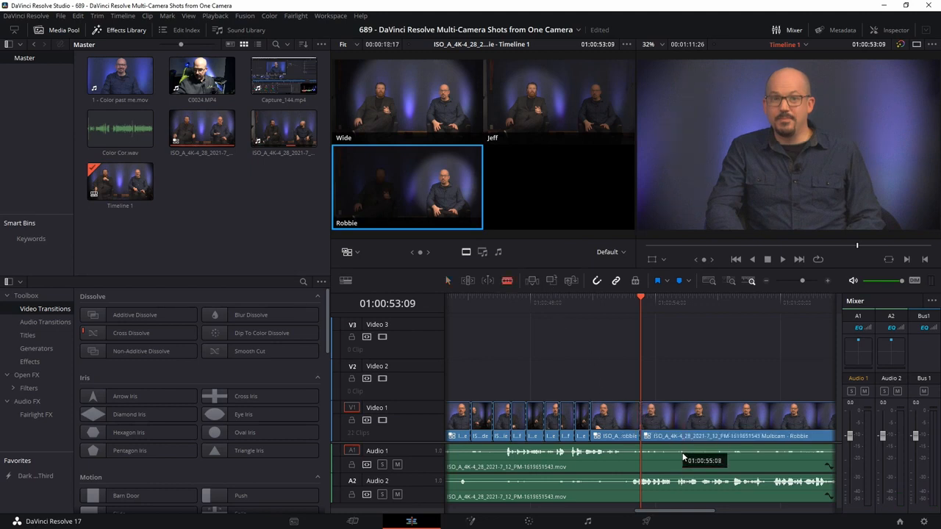
# Step: Switch the multicam segment after the split to the second angle's close-up and play it back
pyautogui.rightClick(707, 422)
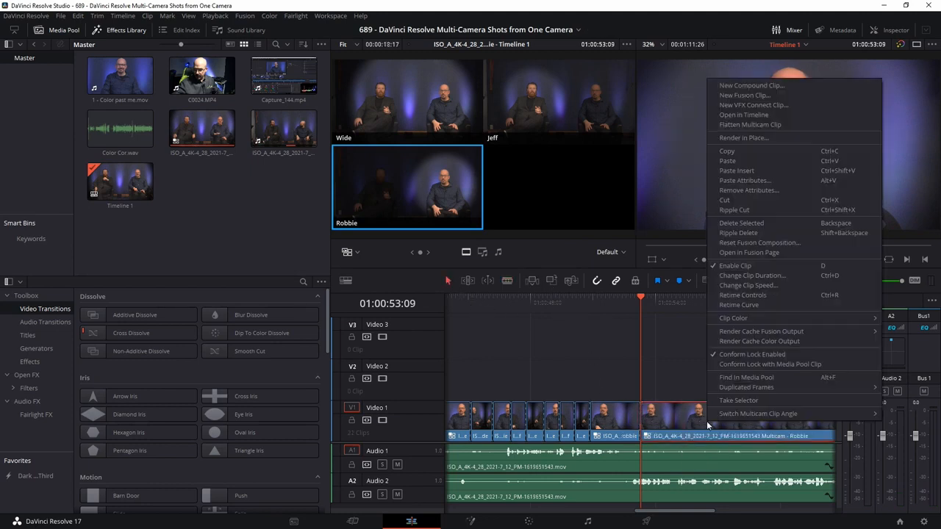
pyautogui.moveTo(734, 414)
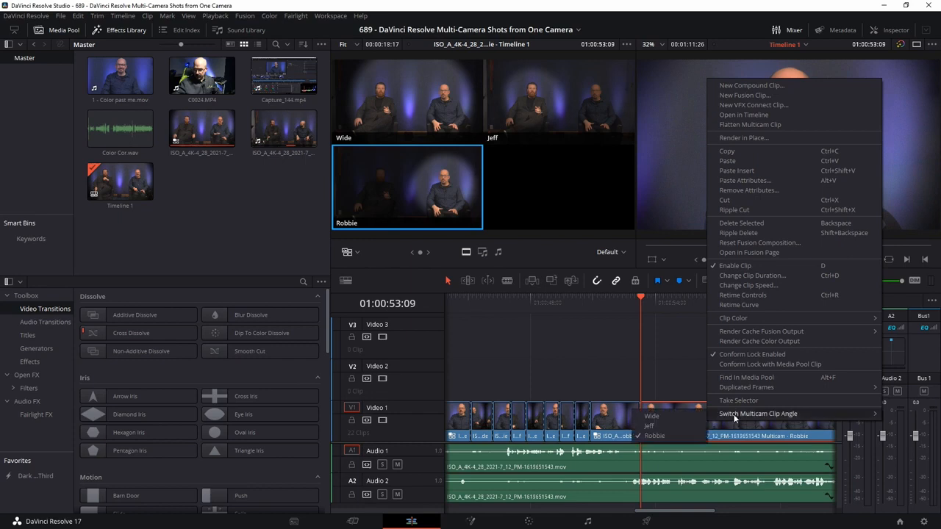
pyautogui.click(679, 425)
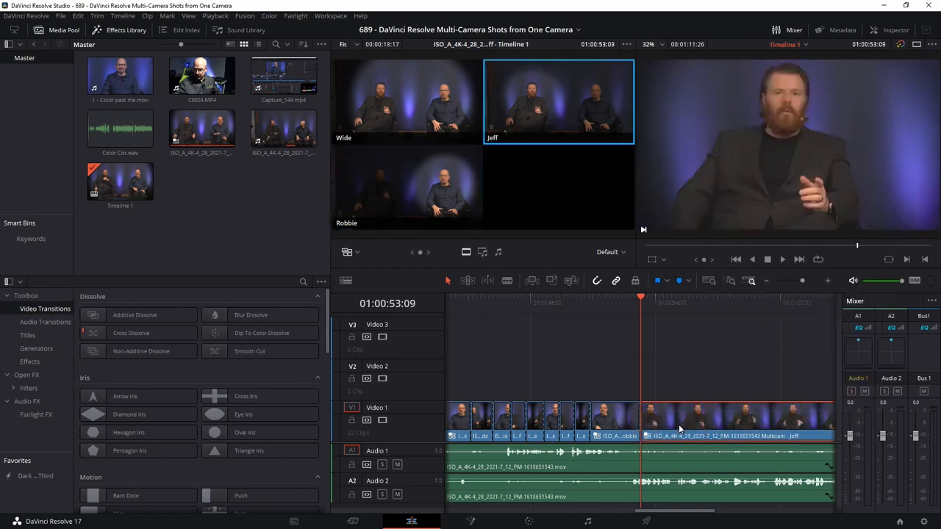
pyautogui.press('space')
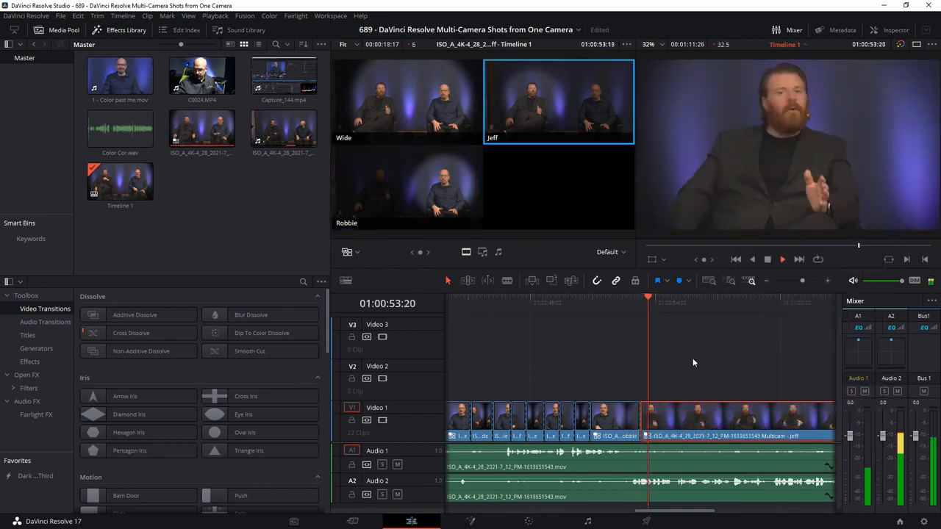